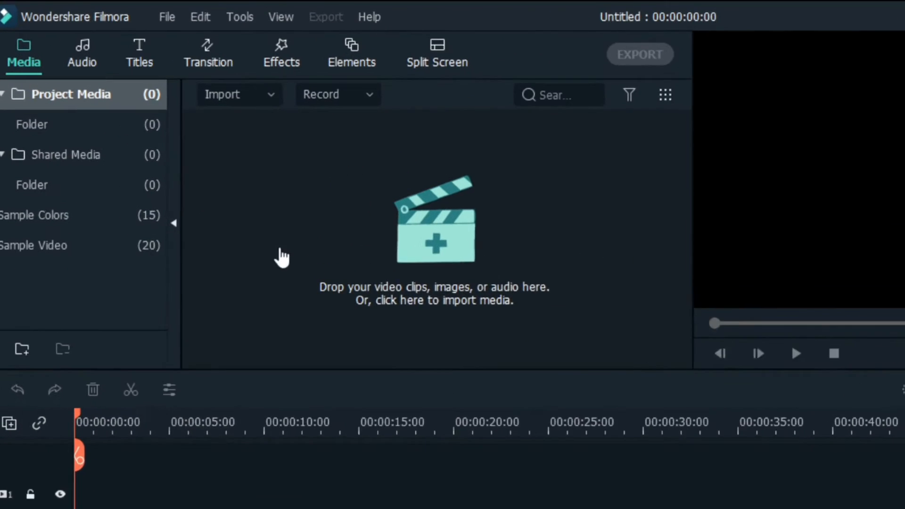
- Create a new project in the 16:9 (Widescreen) aspect ratio
click(176, 17)
mouse_move(213, 60)
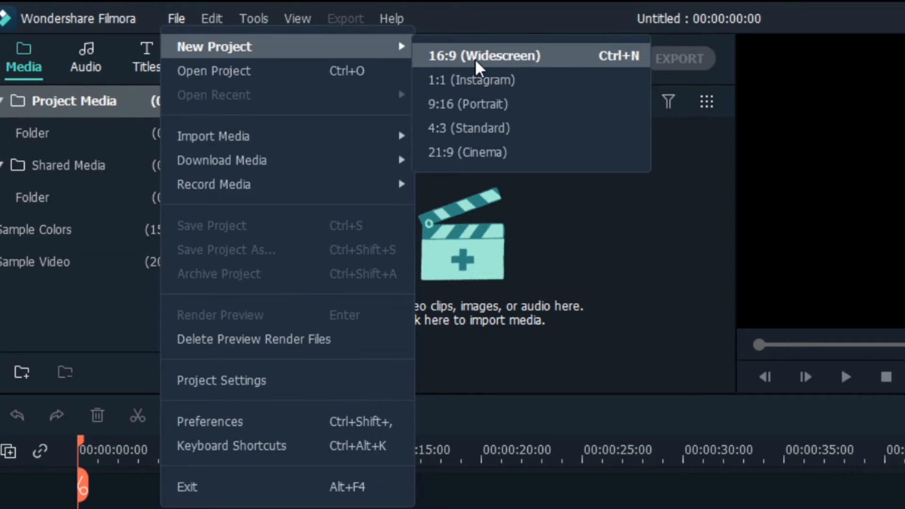
click(476, 66)
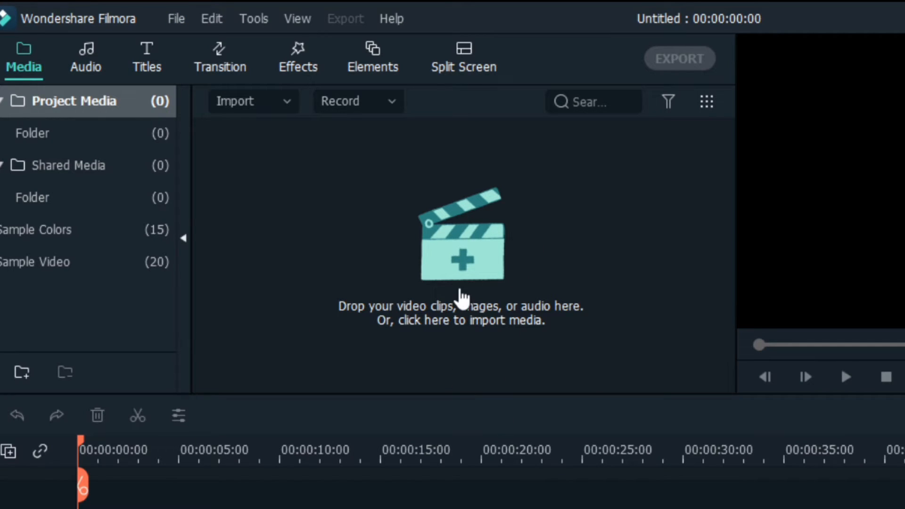
- Place the Grey sample color on the first video track and Green on the track above, extending both clips to about 00:00:11:13
double_click(100, 98)
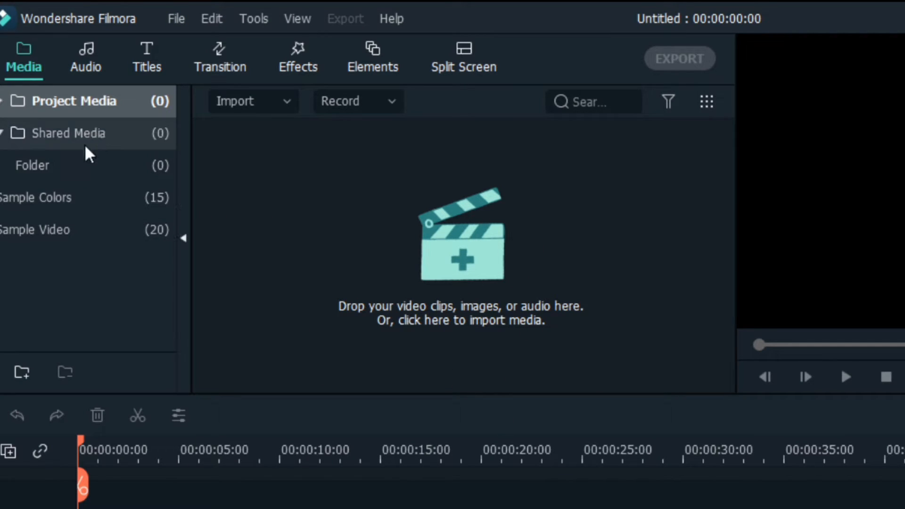
click(73, 200)
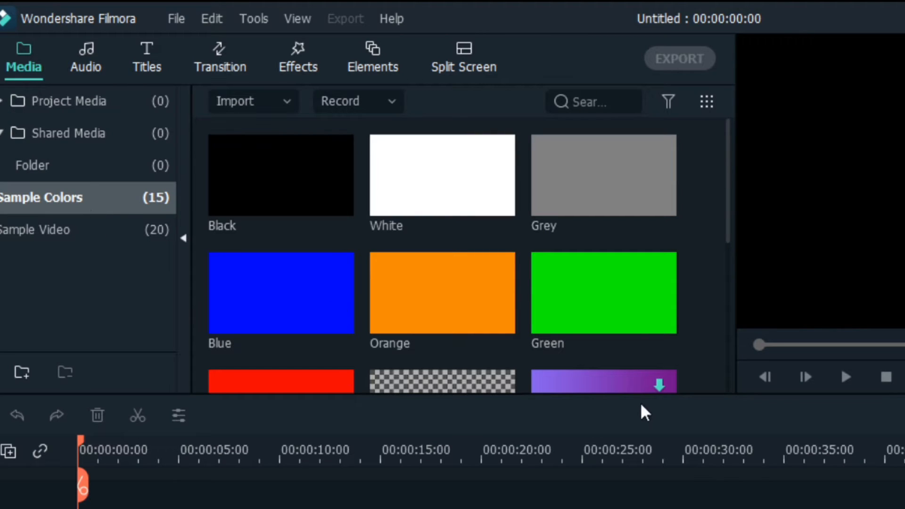
click(610, 190)
drag(611, 190, 53, 333)
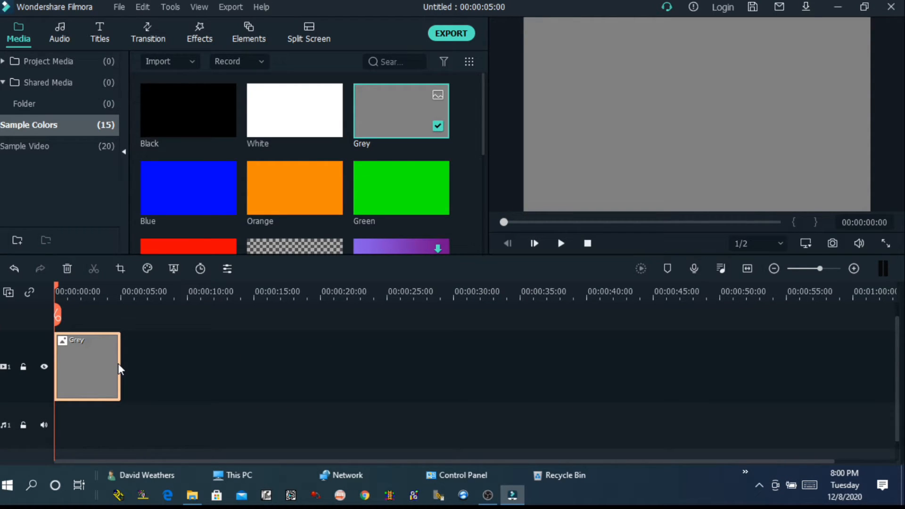
drag(119, 363, 206, 357)
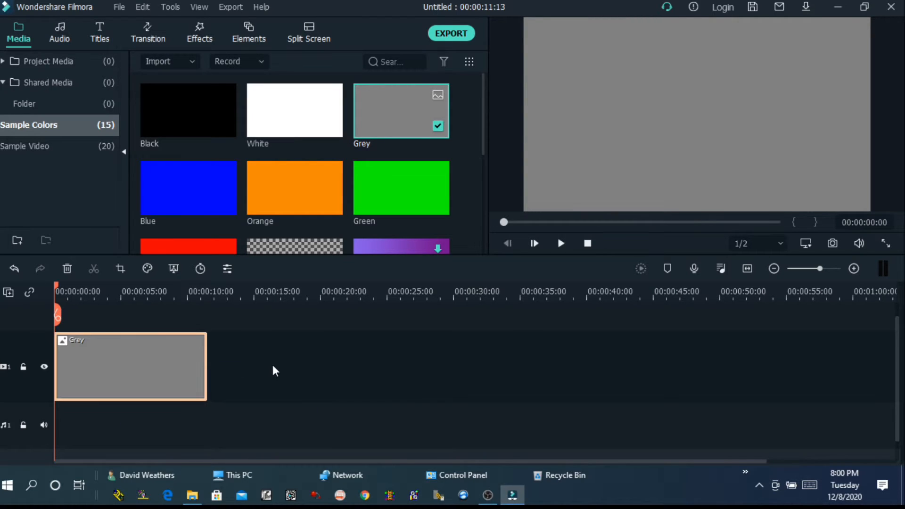
drag(417, 186, 75, 313)
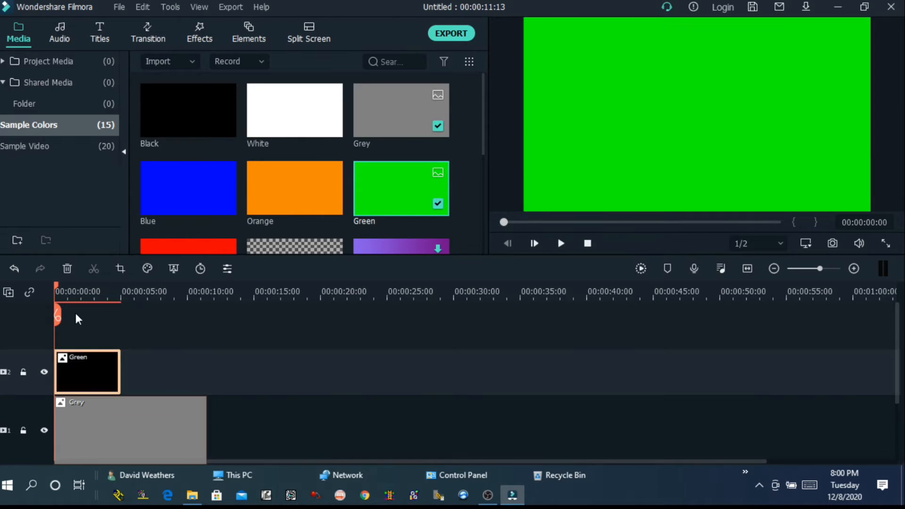
drag(122, 371, 207, 371)
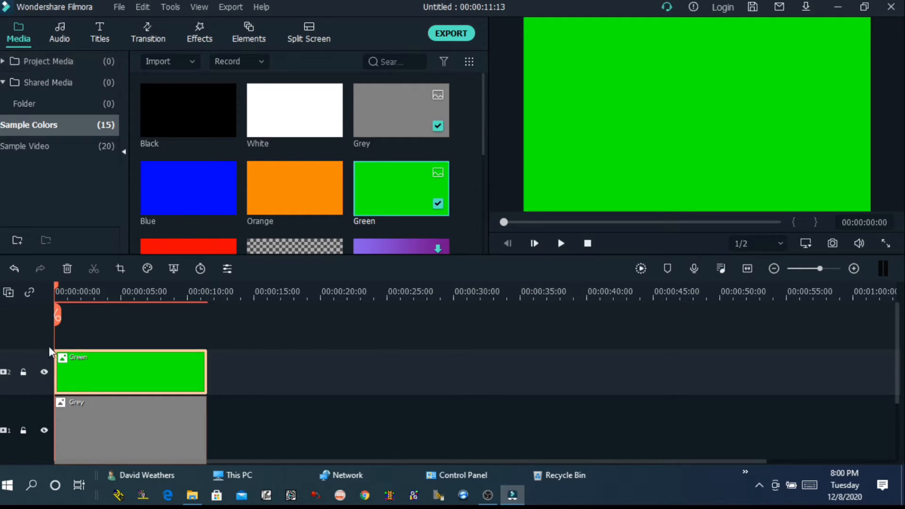
- Apply the Slide Up preset animation to the Green clip and play it back
double_click(146, 374)
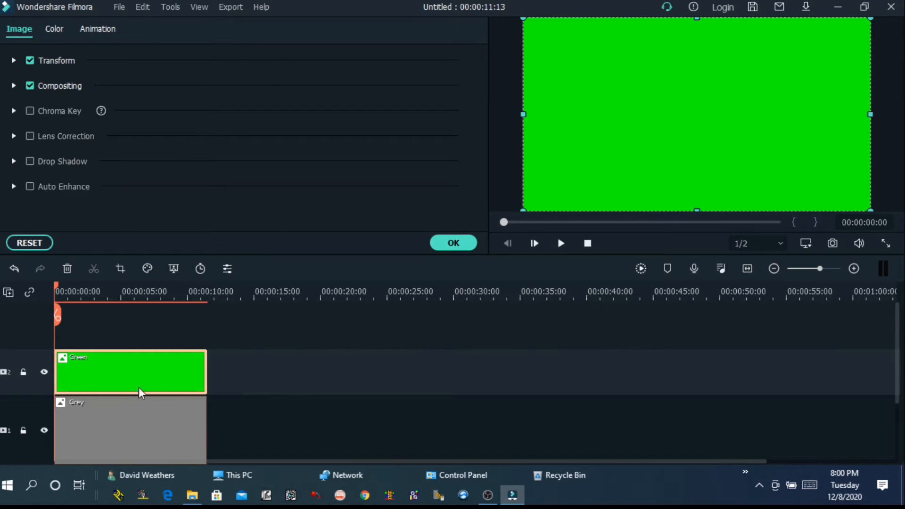
right_click(135, 365)
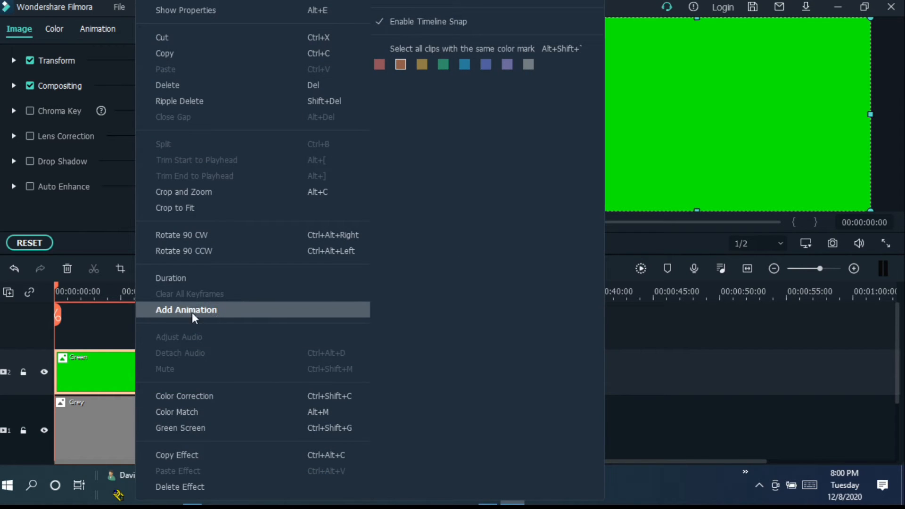
click(95, 377)
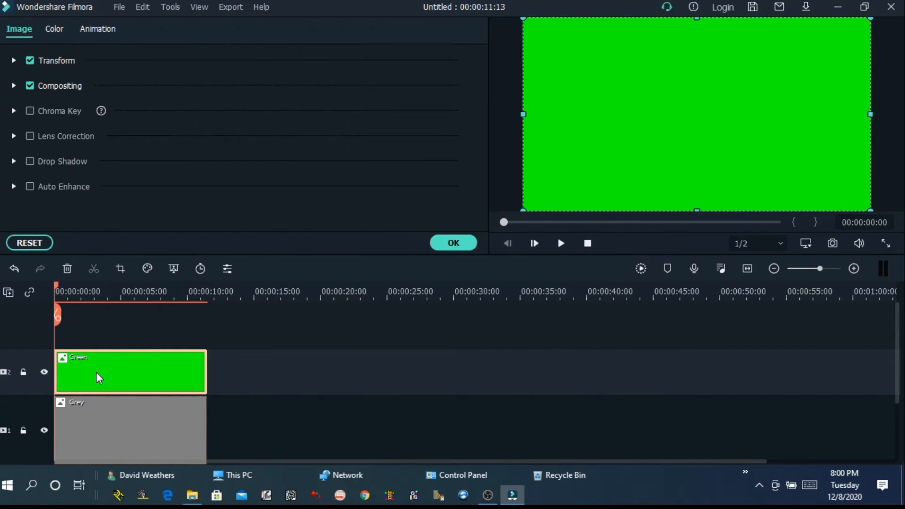
click(89, 27)
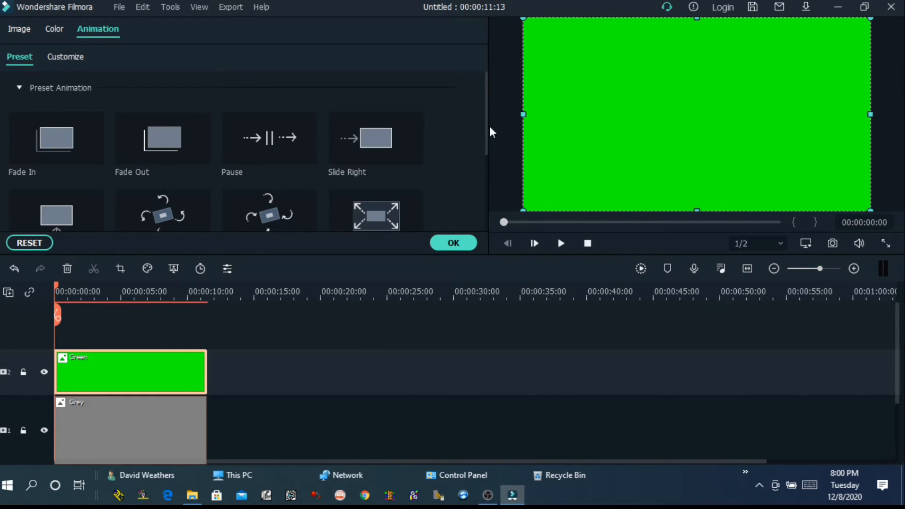
drag(485, 118, 488, 140)
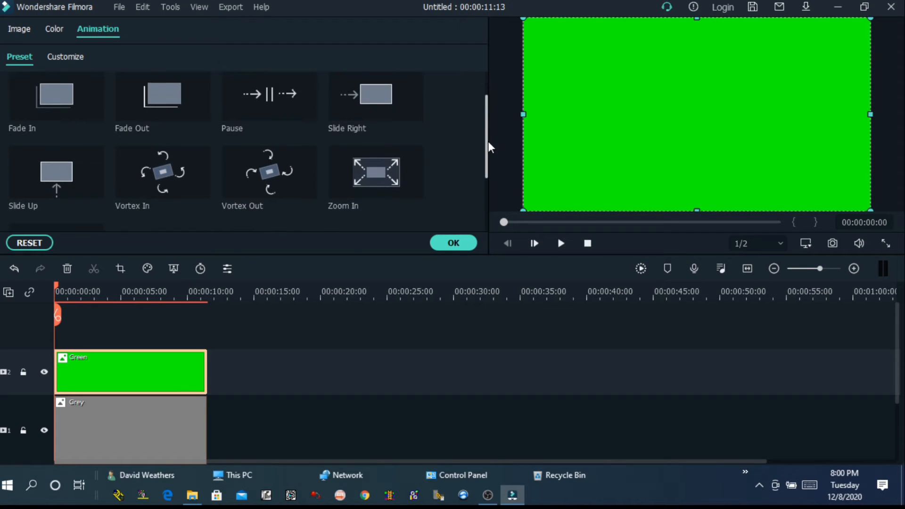
double_click(58, 172)
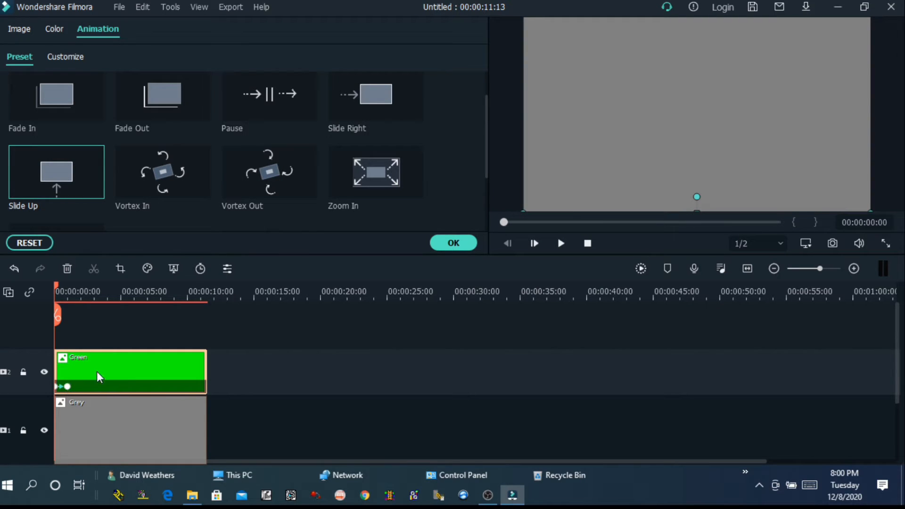
click(561, 243)
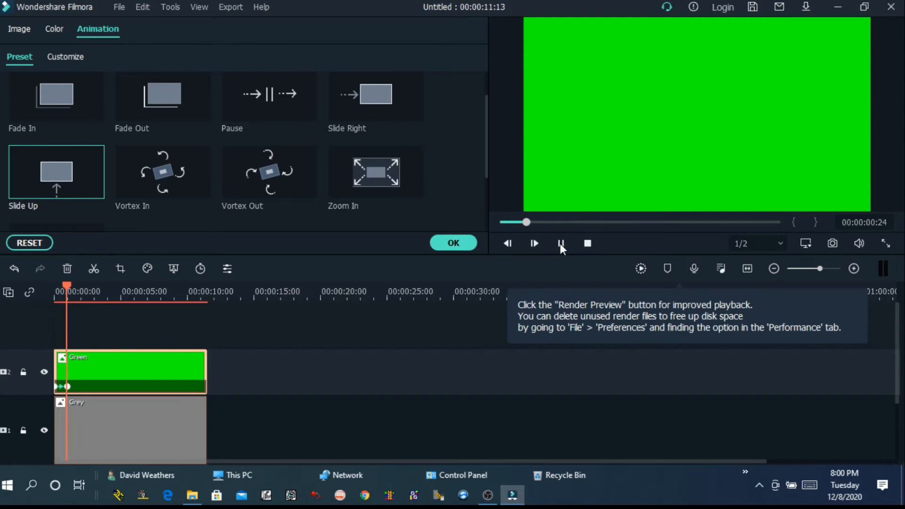
click(561, 243)
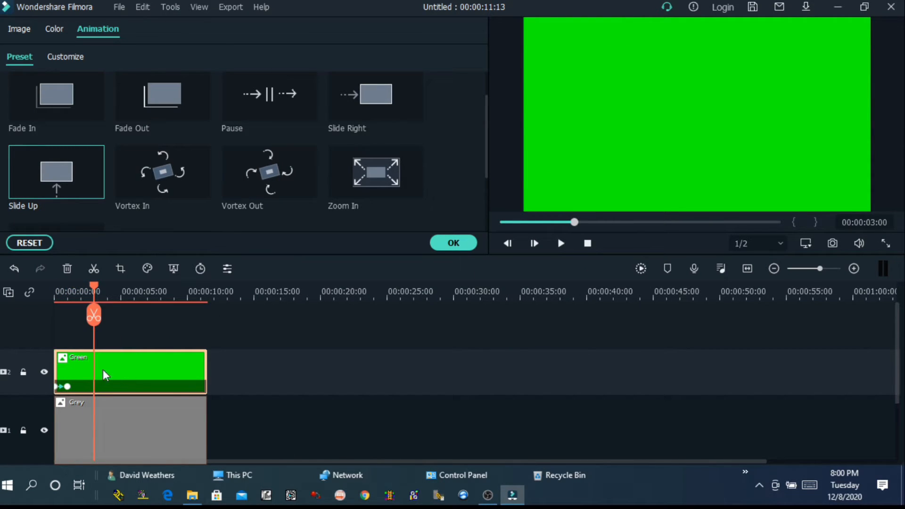
- Lengthen the Green clip's slide animation by moving its end keyframe to about 00:00:06:18, and accept the clip settings
click(67, 387)
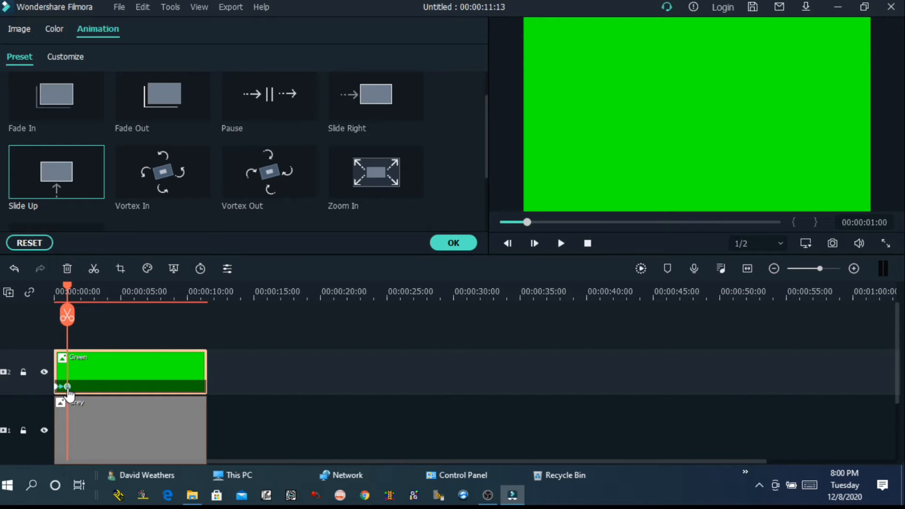
drag(68, 387, 139, 387)
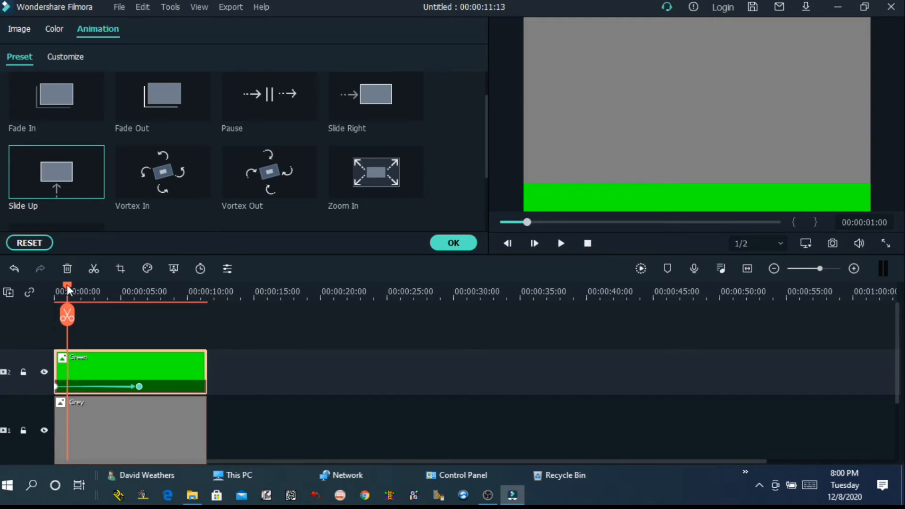
drag(67, 284, 150, 287)
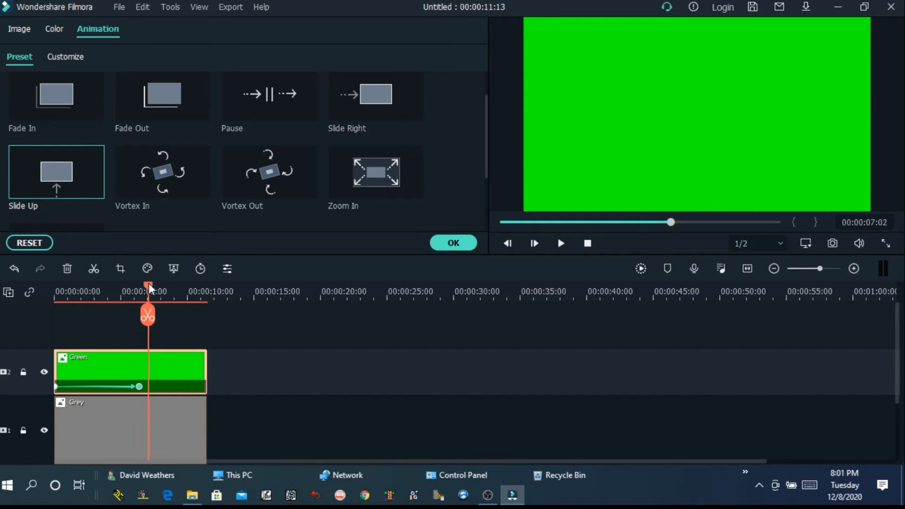
drag(139, 387, 143, 386)
click(457, 243)
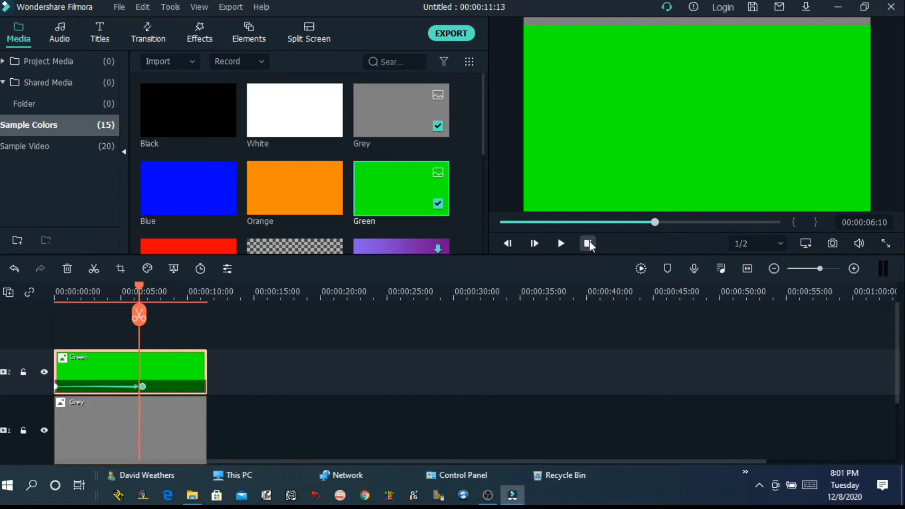
- Play back the slide animation to check where the green fully covers the frame
click(588, 244)
click(561, 243)
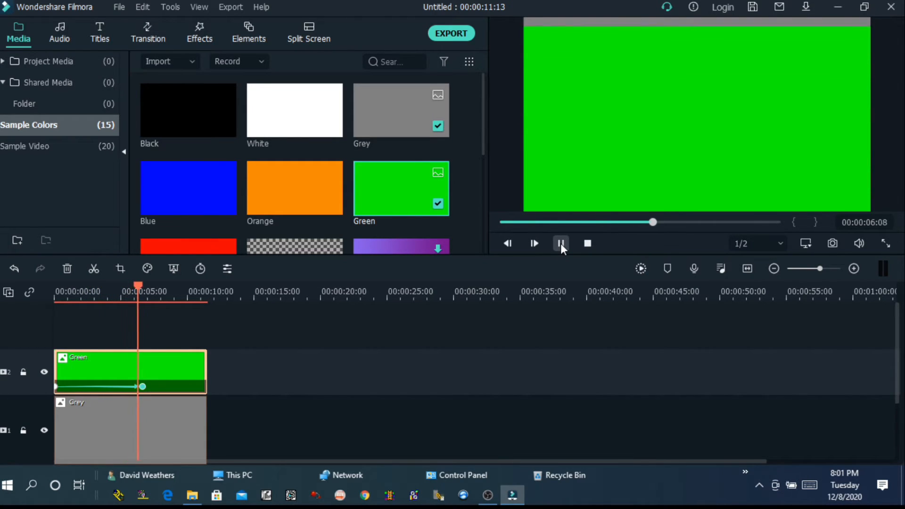
click(561, 244)
click(561, 243)
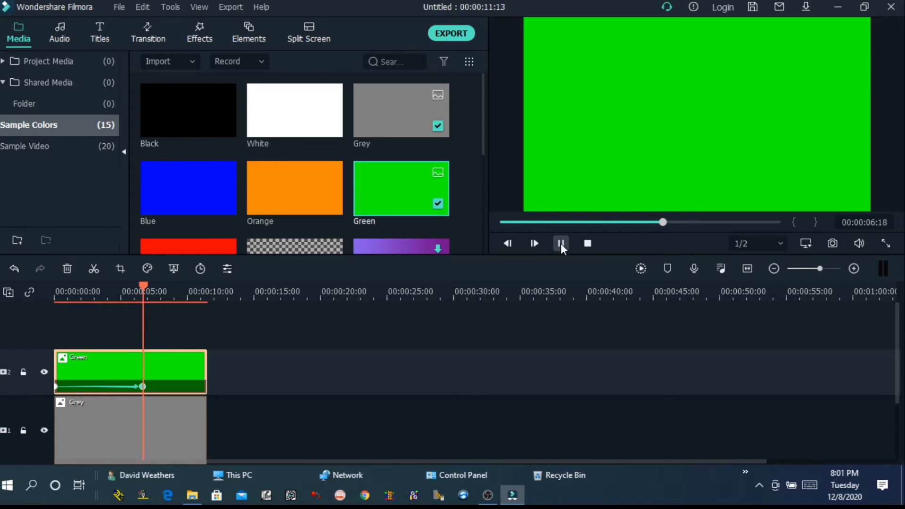
click(561, 244)
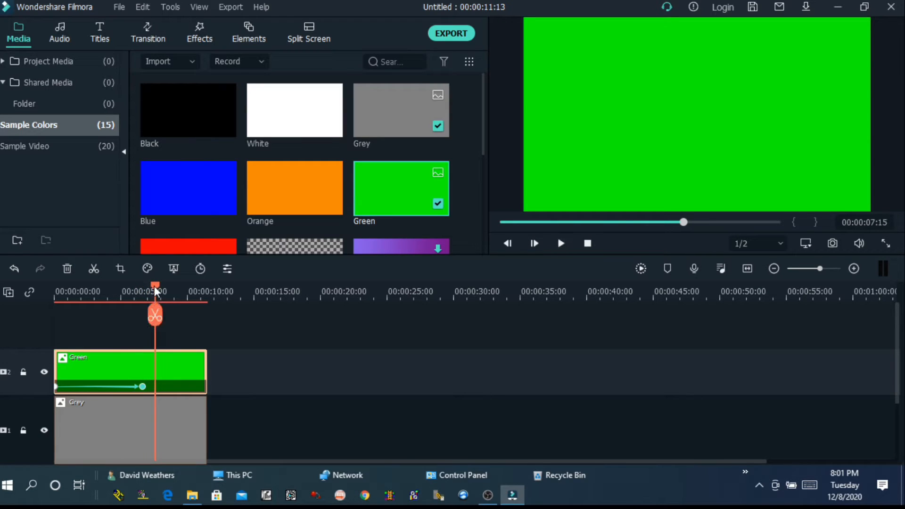
- Split the Green and Grey clips at 00:00:06:21, just past the end keyframe, and delete the remaining parts
drag(154, 285, 145, 285)
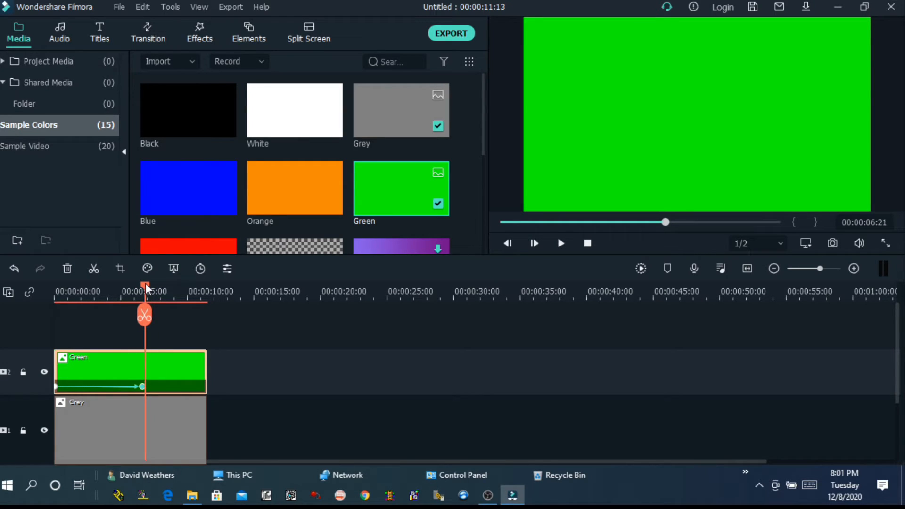
click(144, 315)
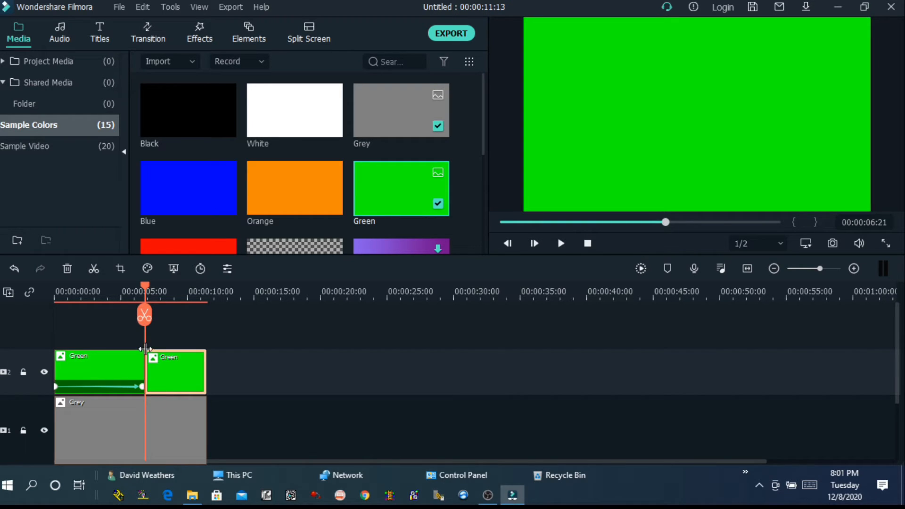
key(Delete)
click(141, 320)
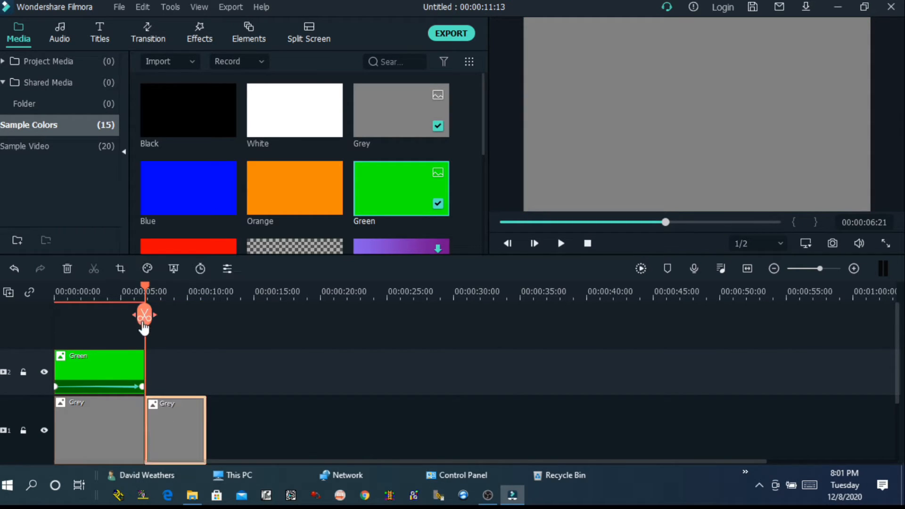
key(Delete)
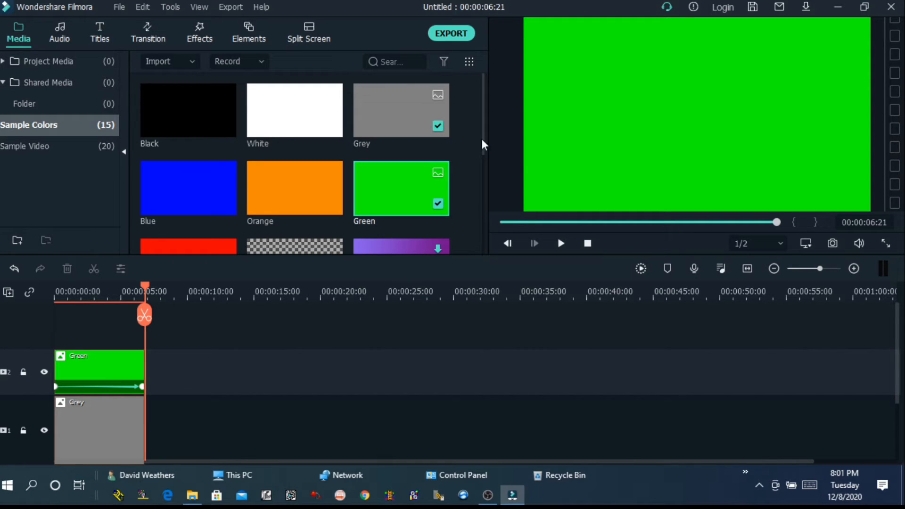
- Export the project as a local MP4 file named My Video with the frame rate set to 60 fps
mouse_move(150, 92)
click(34, 61)
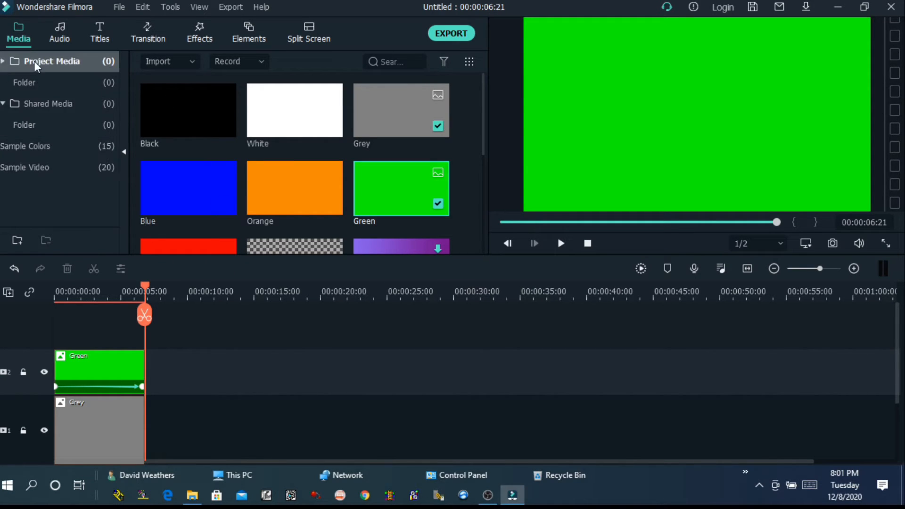
click(453, 33)
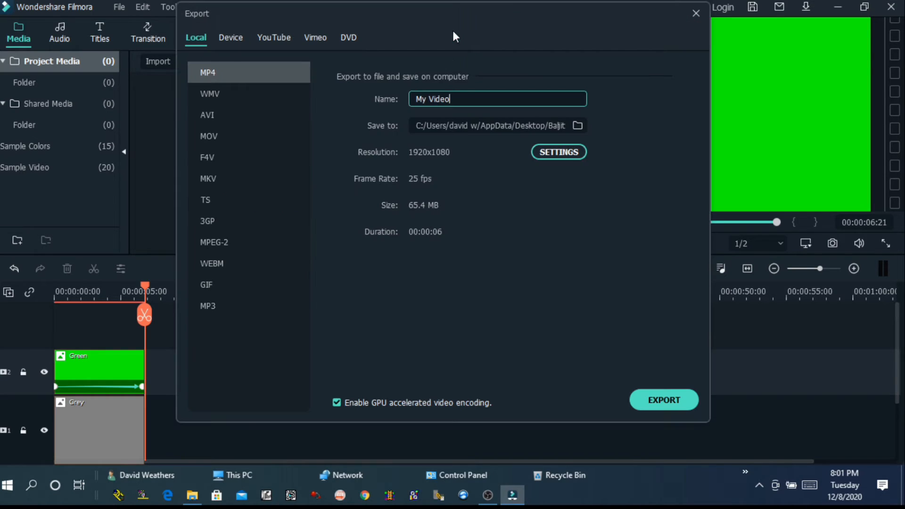
click(552, 154)
click(428, 194)
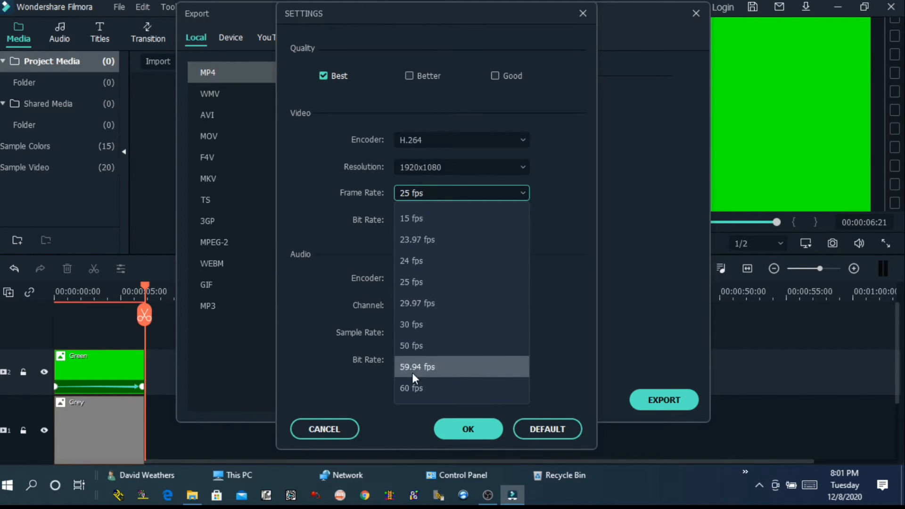
click(411, 387)
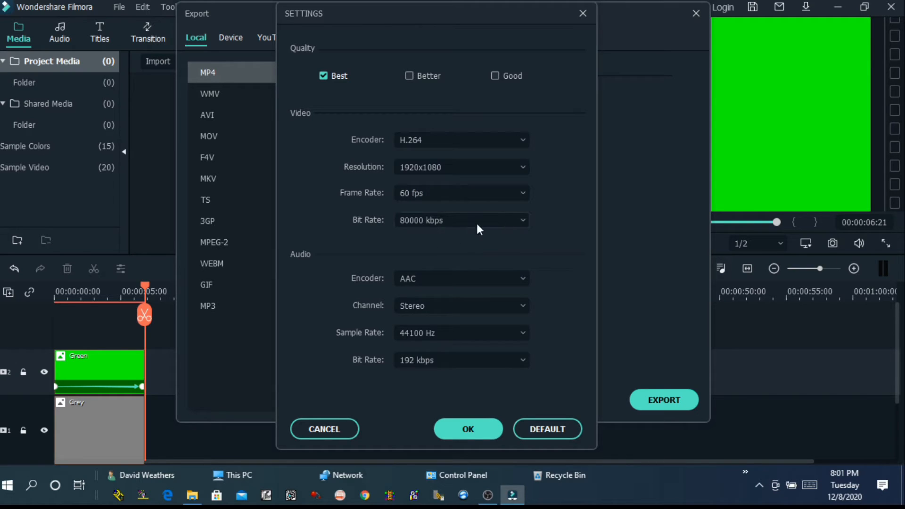
click(468, 430)
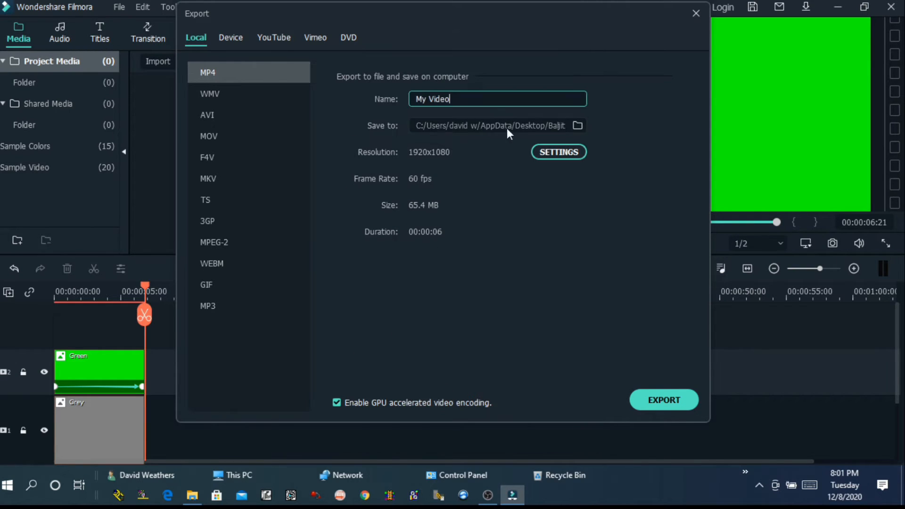
click(665, 402)
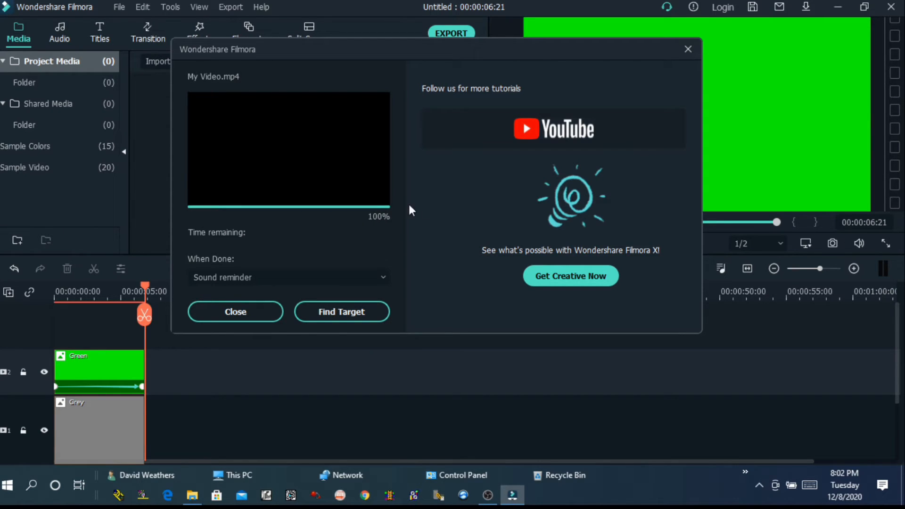
click(254, 315)
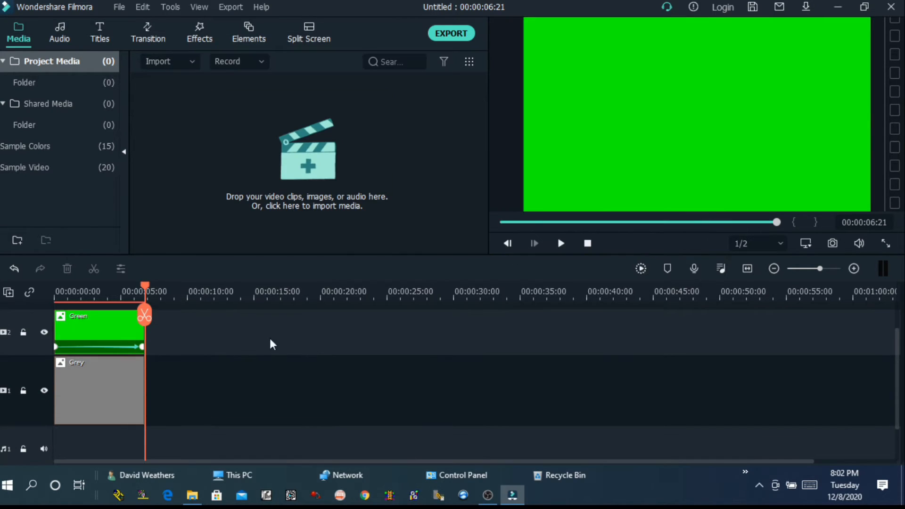
- Delete both the Green and Grey clips to empty the timeline
drag(188, 363, 59, 405)
key(Delete)
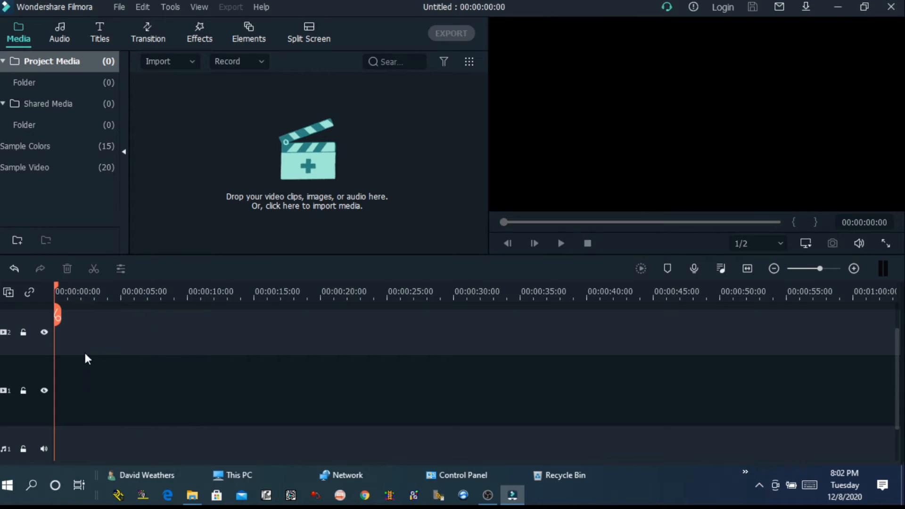
- Import My Video.mp4 from the Filmora folder into the project media
click(326, 168)
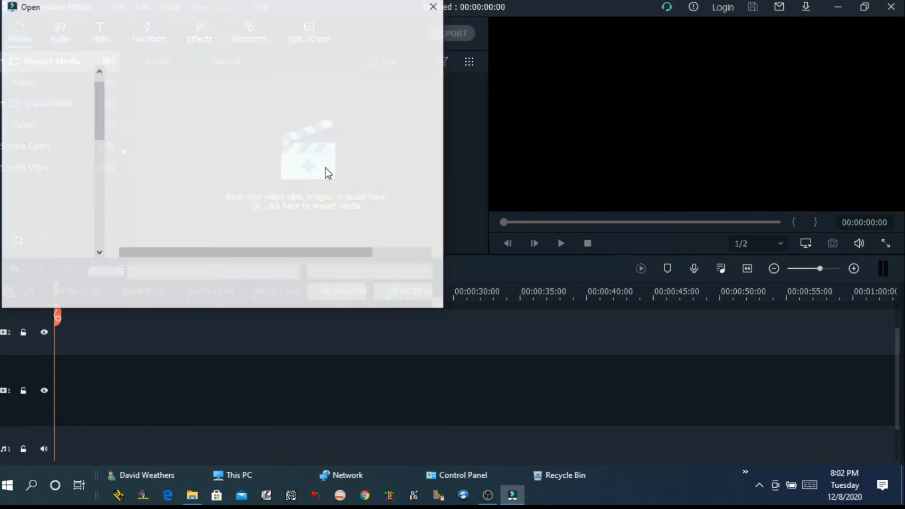
click(168, 121)
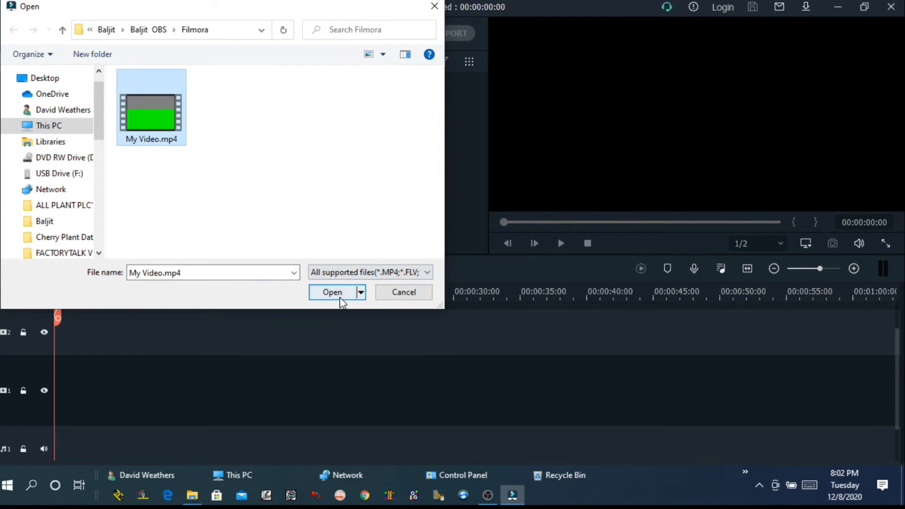
click(334, 292)
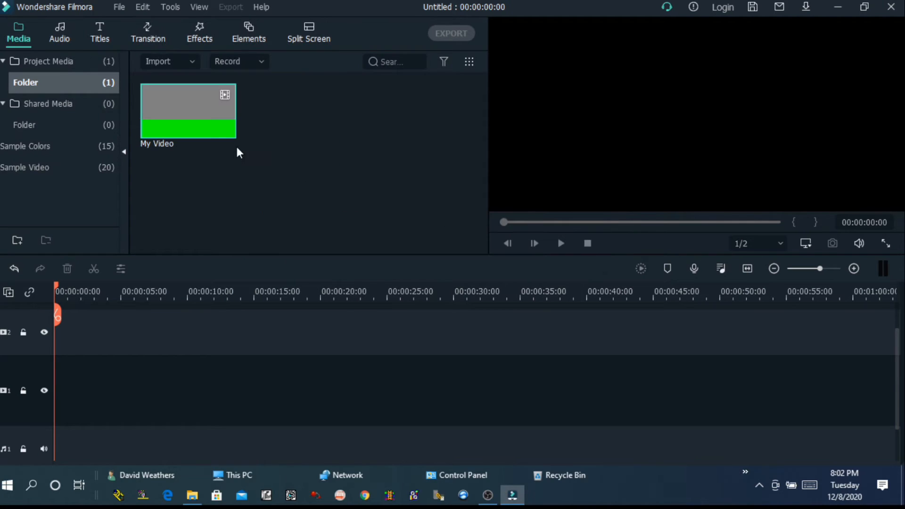
scroll(302, 359, up, 1)
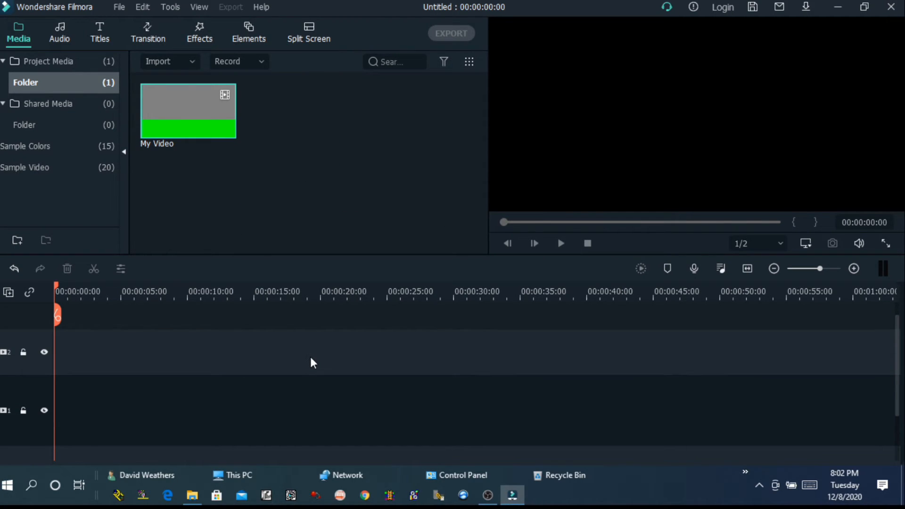
scroll(312, 349, down, 1)
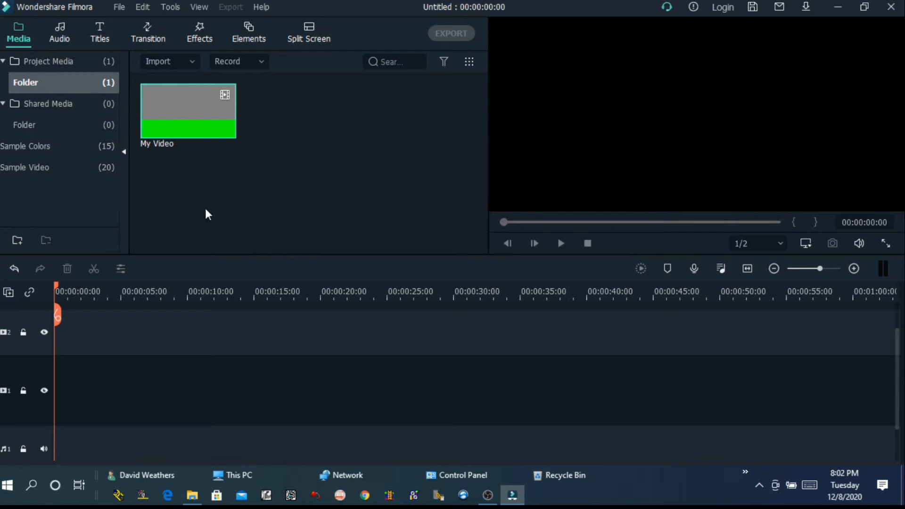
- Place the Red sample color on track 1 and Black on track 2, extending the Black clip to 00:00:08:21
click(48, 150)
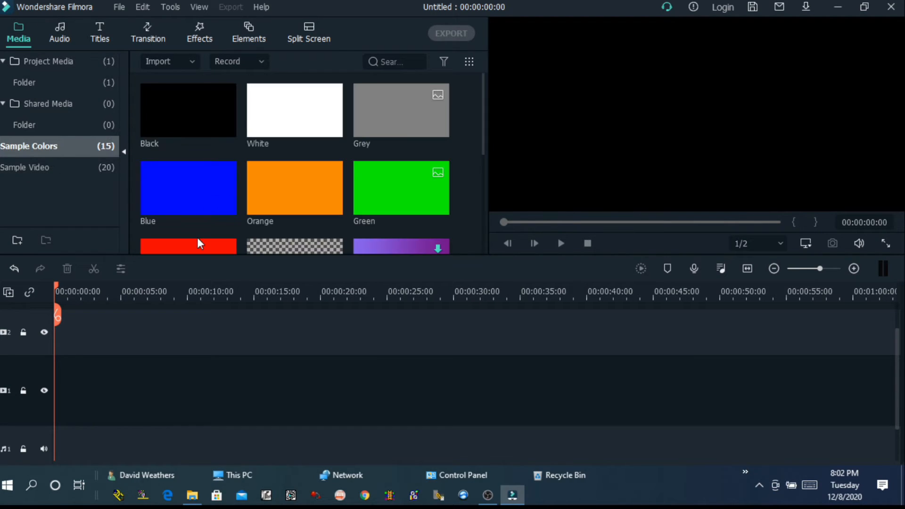
drag(198, 241, 250, 376)
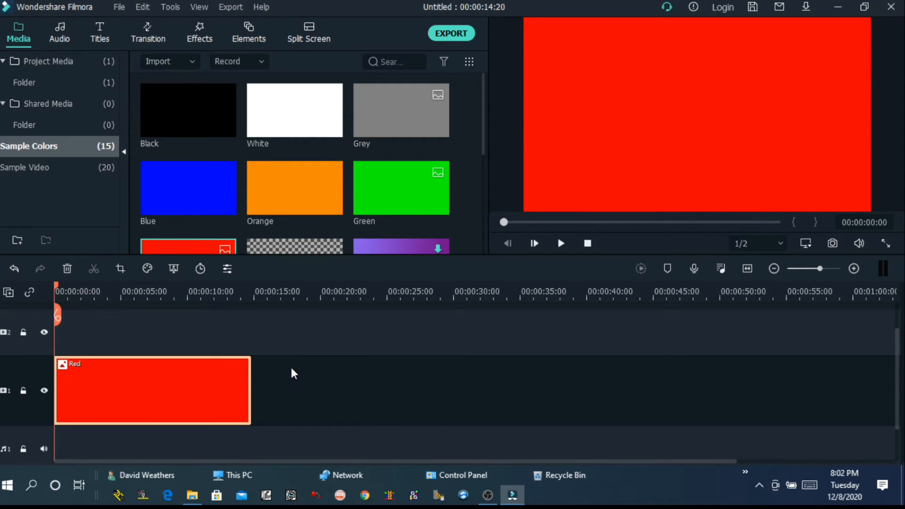
drag(201, 120, 46, 340)
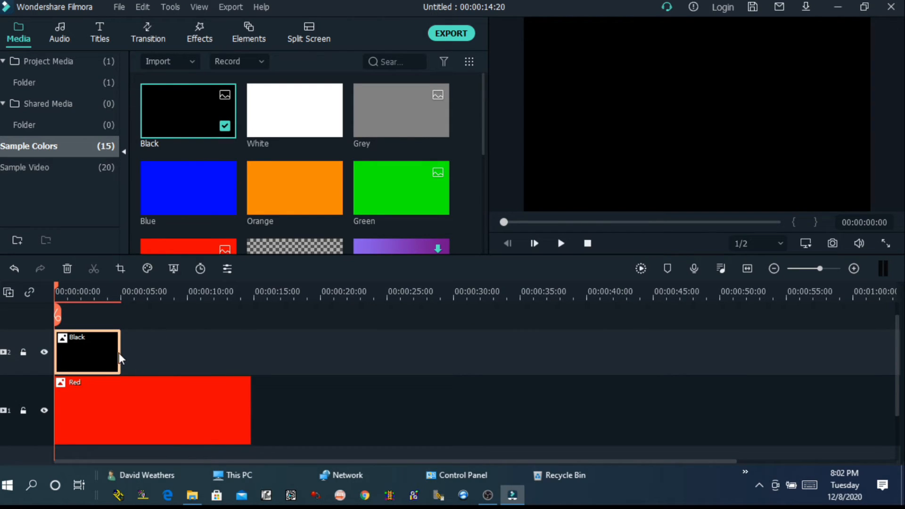
drag(119, 353, 170, 354)
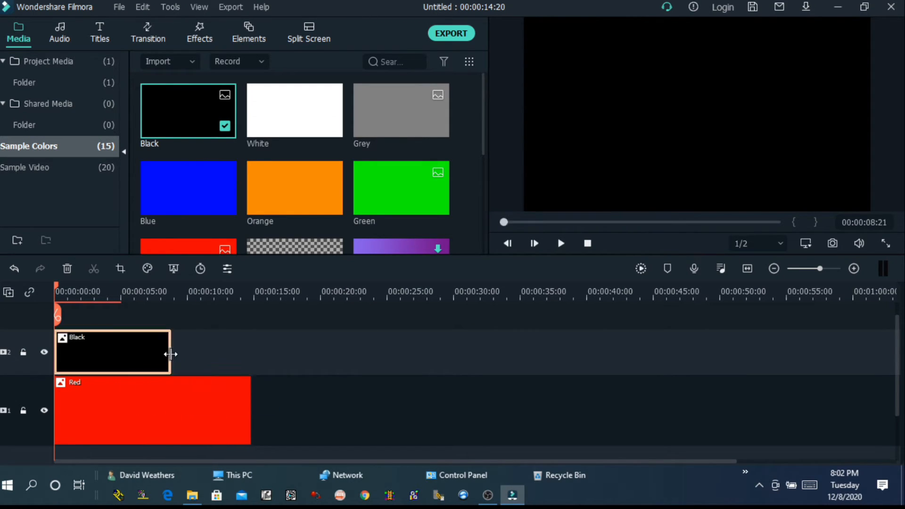
- Add My Video on track 3 at the start, keeping the 1920 x 1080 25fps project settings, and shorten the Black clip to the same length
double_click(71, 60)
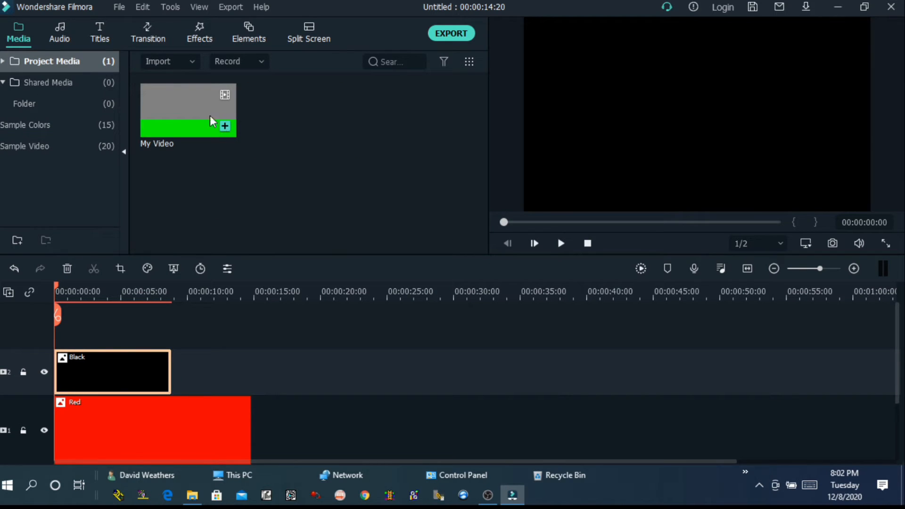
drag(210, 115, 49, 337)
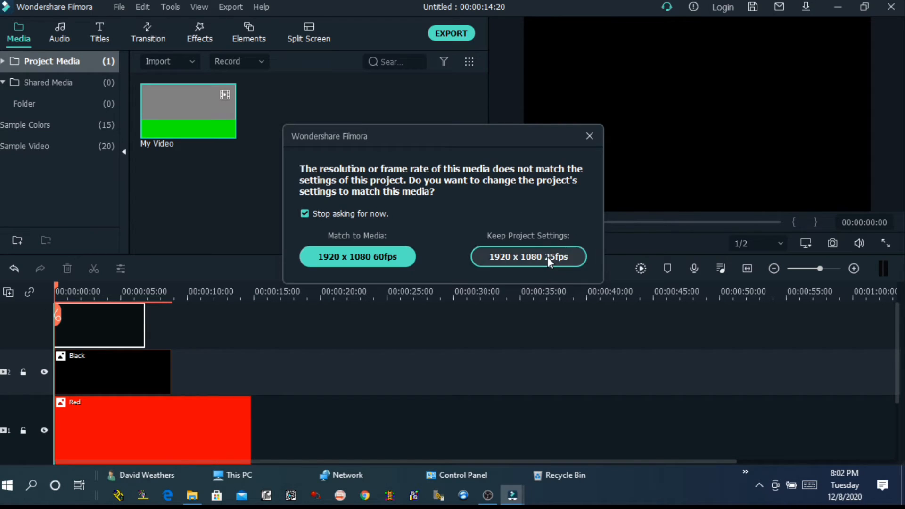
click(548, 257)
click(169, 418)
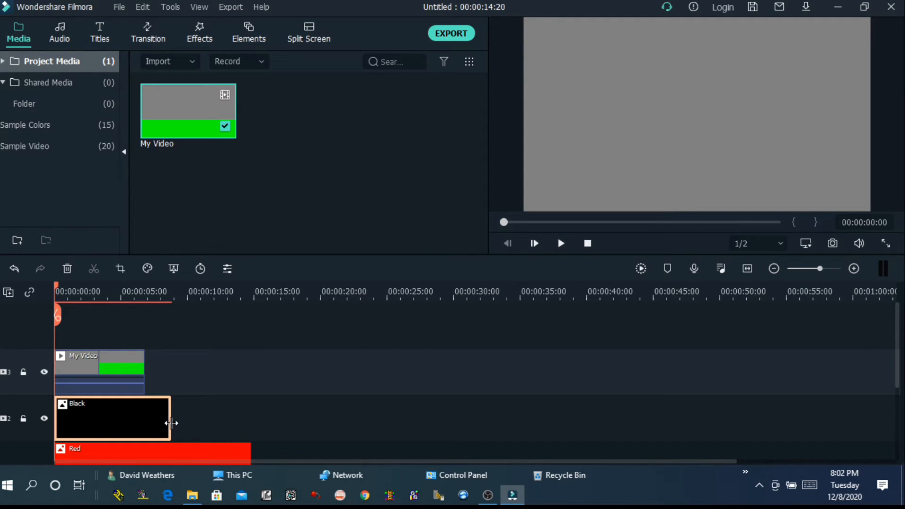
drag(169, 421, 146, 422)
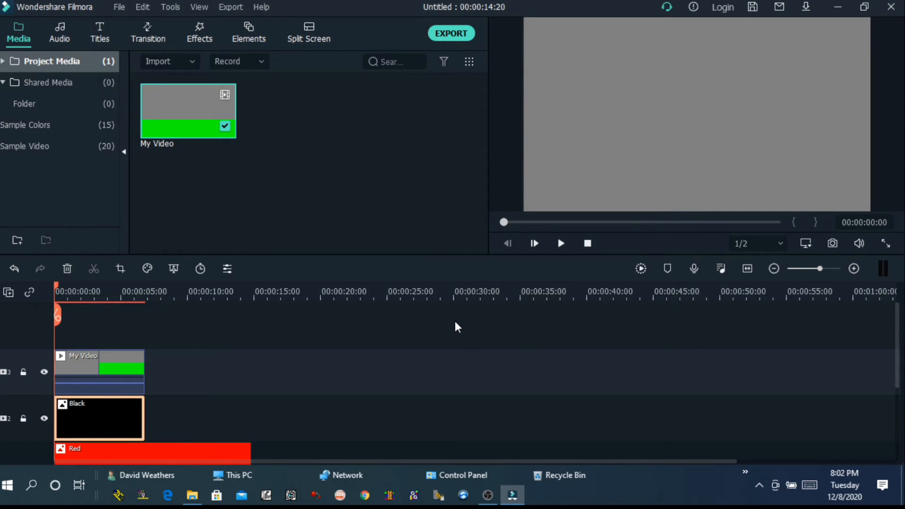
- Resize the My Video clip in the preview into a narrow vertical bar near the frame's right side, with margins above and below
double_click(98, 360)
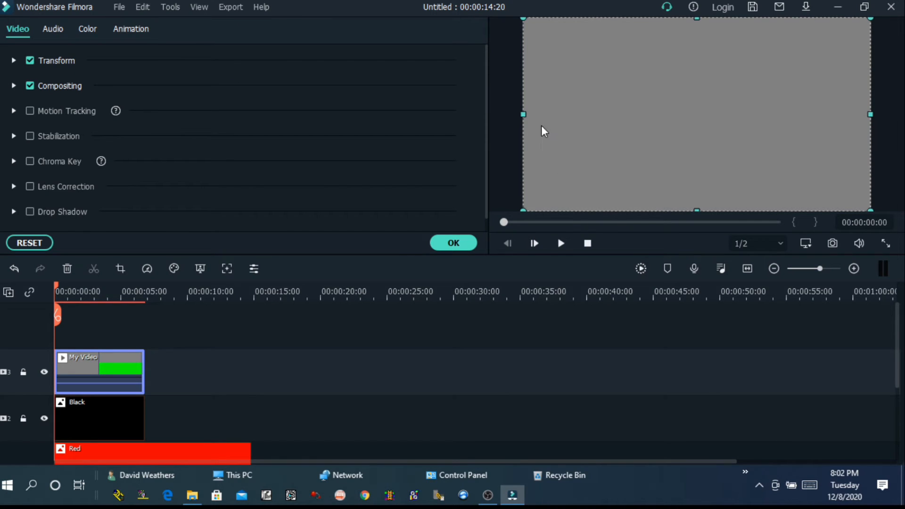
click(453, 244)
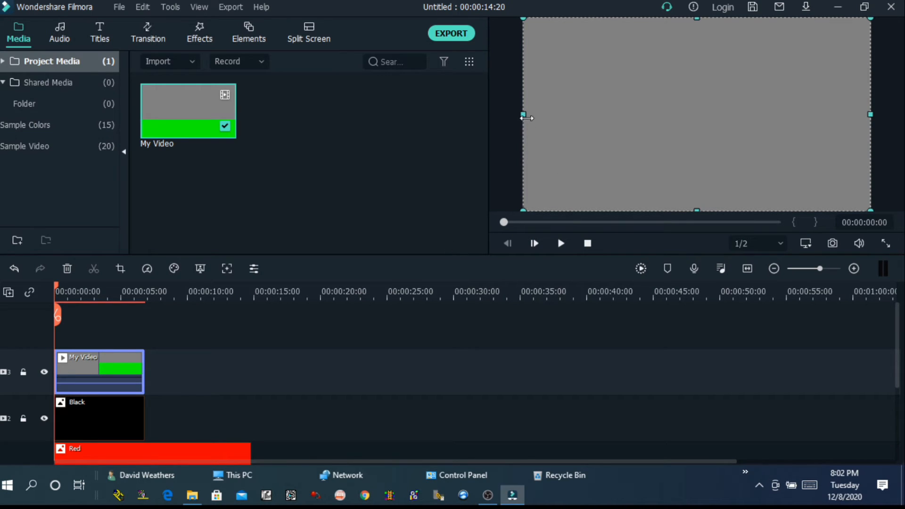
drag(526, 114, 781, 112)
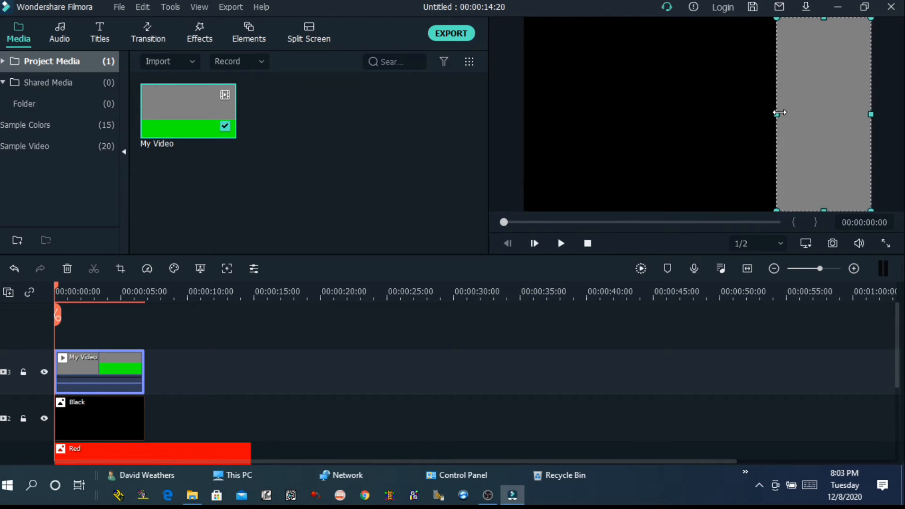
drag(870, 117, 815, 114)
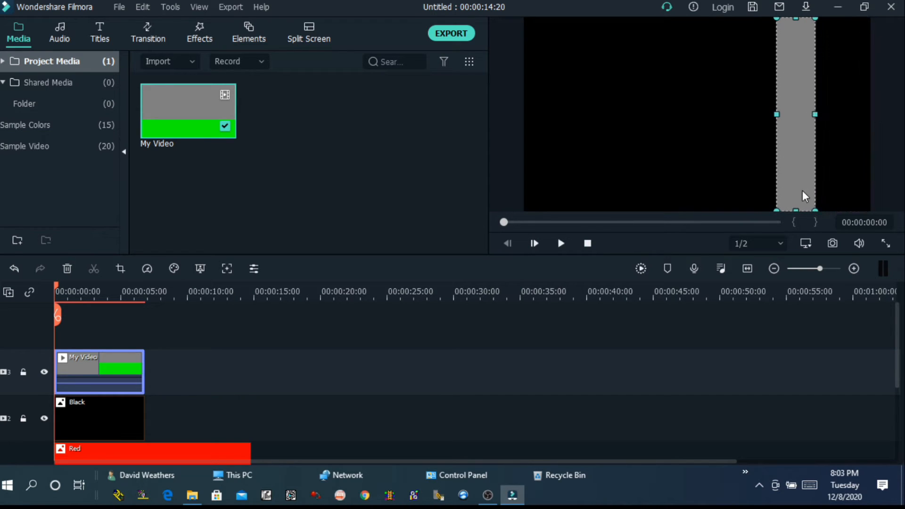
drag(793, 213, 795, 176)
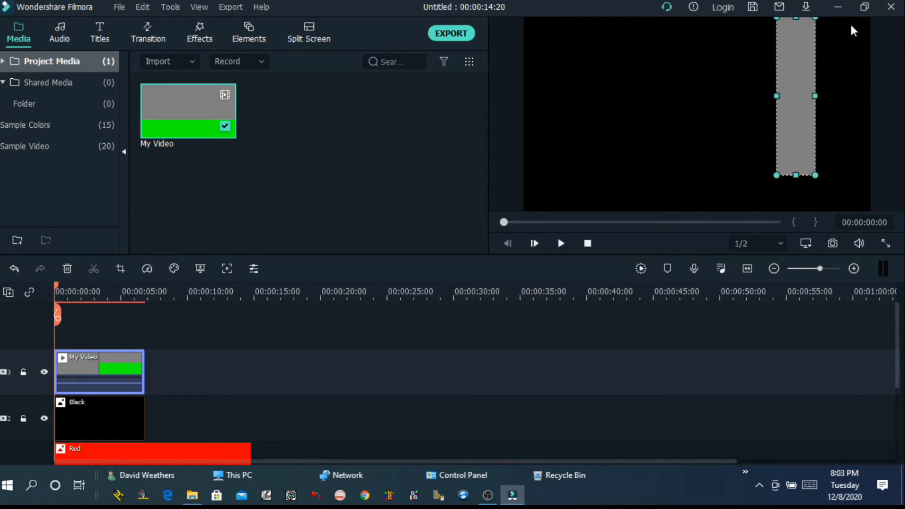
drag(798, 20, 797, 39)
drag(776, 107, 785, 108)
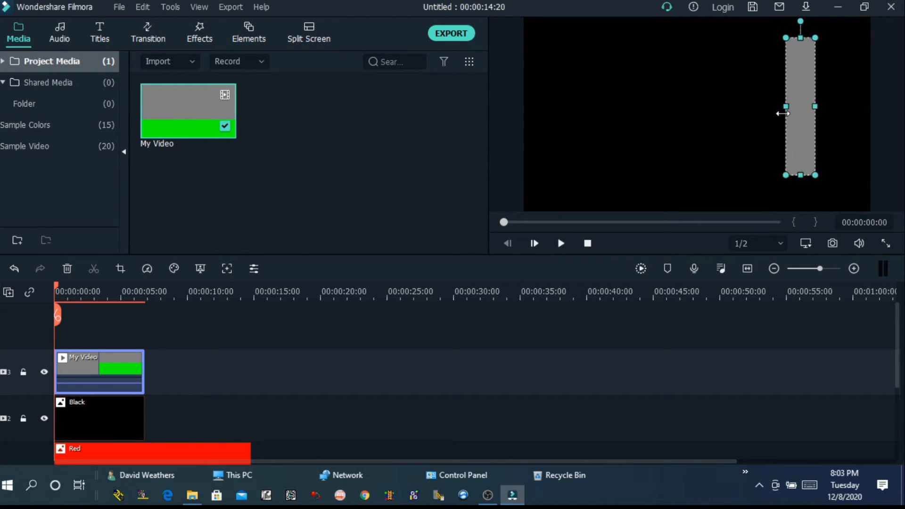
drag(800, 175, 802, 181)
- Resize the Black clip in the preview so it forms a thin border around all sides of the grey bar
double_click(132, 416)
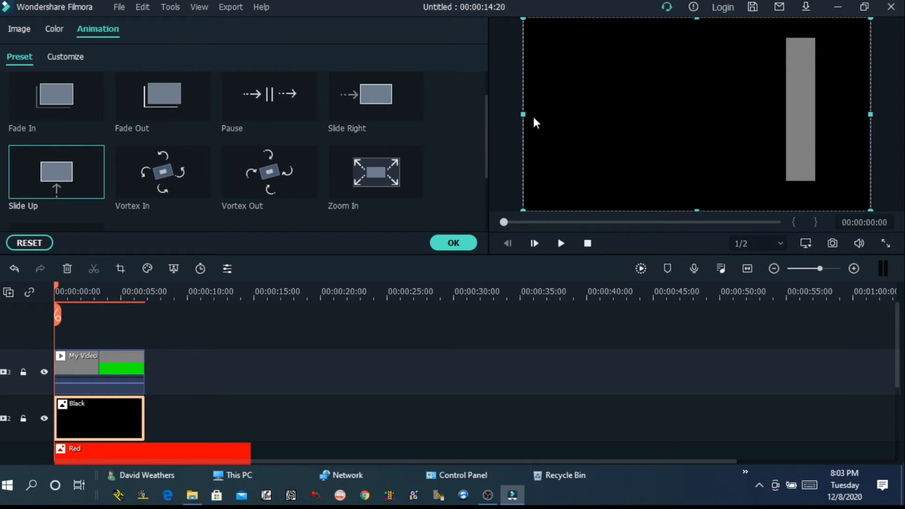
drag(523, 114, 776, 105)
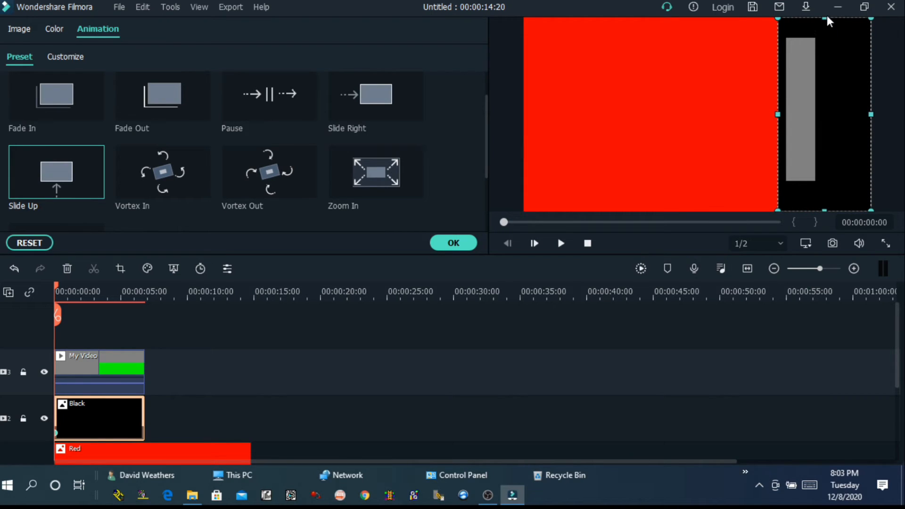
drag(825, 18, 825, 31)
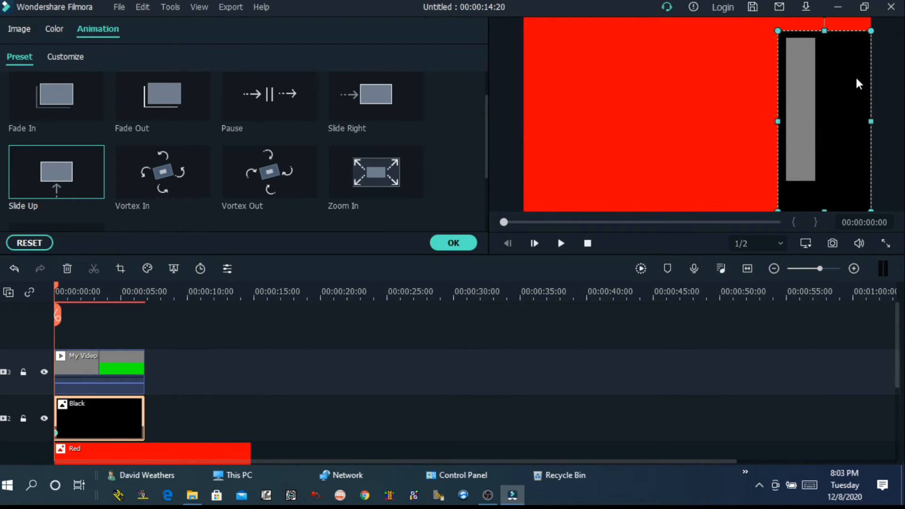
drag(871, 122, 824, 121)
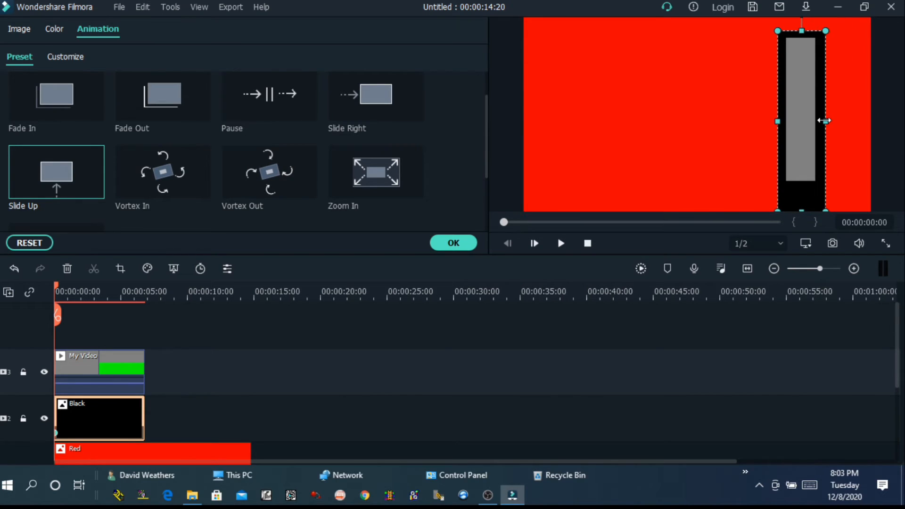
drag(802, 208, 806, 189)
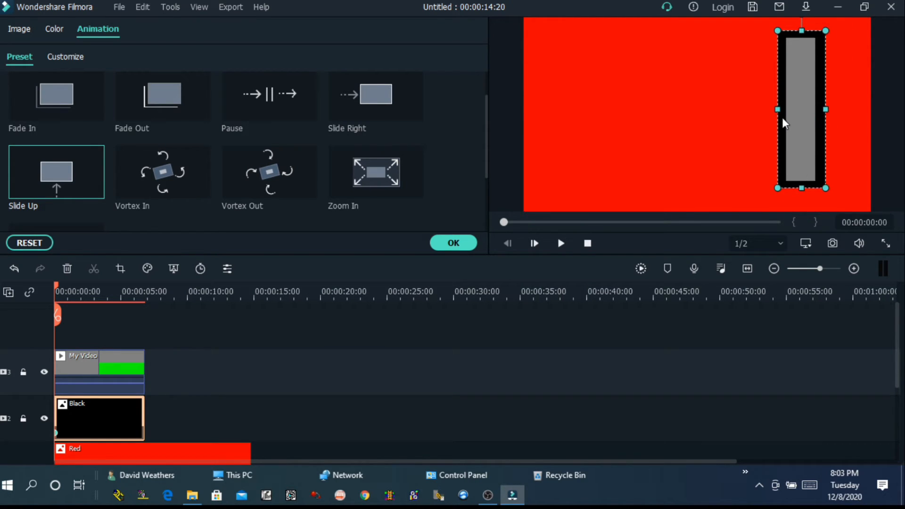
click(686, 163)
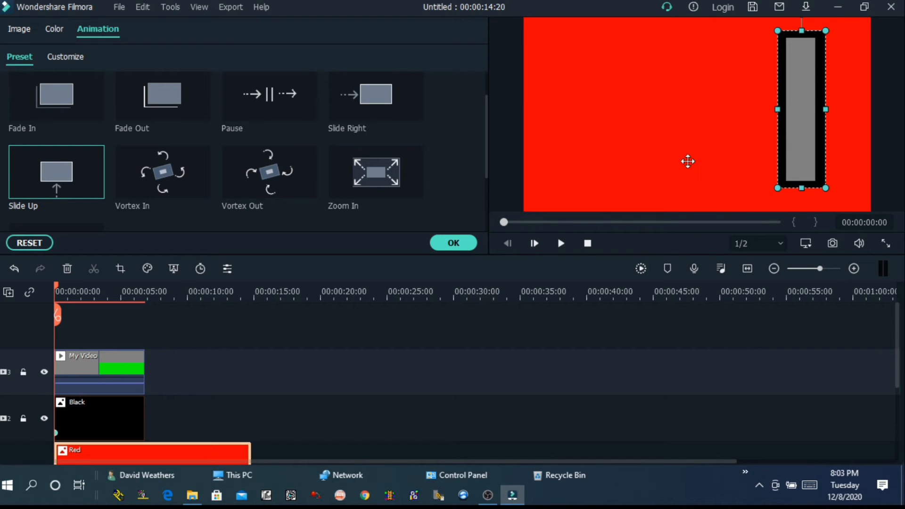
click(451, 245)
- Play back the composition to check the green fill rising inside the black-bordered bar
click(561, 244)
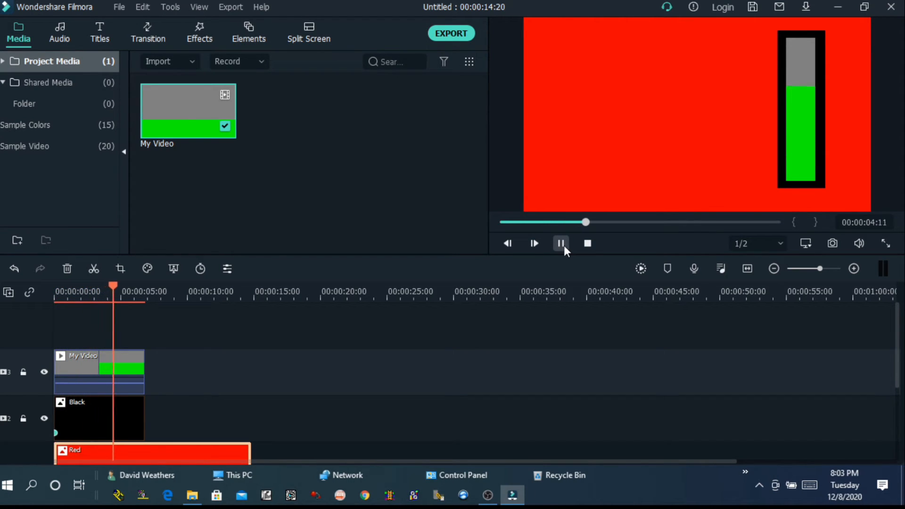
click(589, 244)
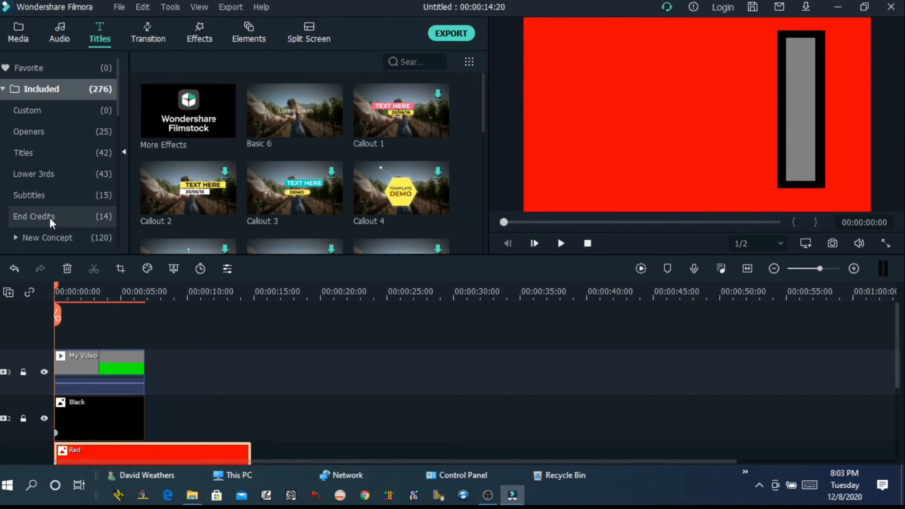
- Add three Basic 6 plain text titles at the start of the timeline, stacked on tracks 4, 5 and 6
scroll(45, 211, down, 3)
click(44, 195)
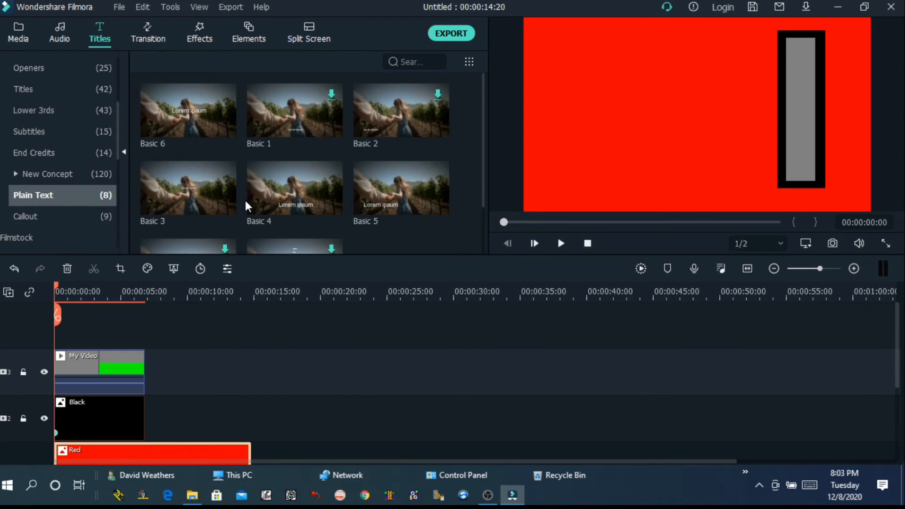
drag(180, 113, 53, 321)
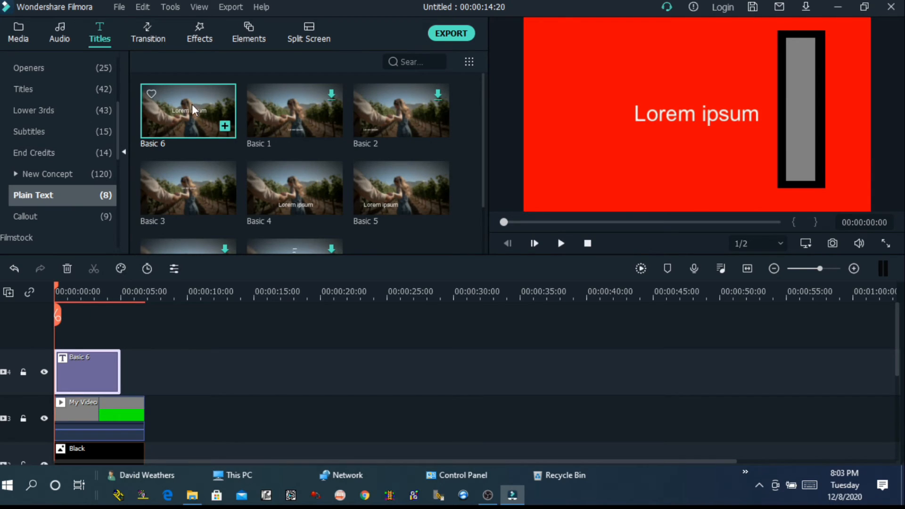
drag(192, 104, 75, 324)
drag(167, 169, 83, 330)
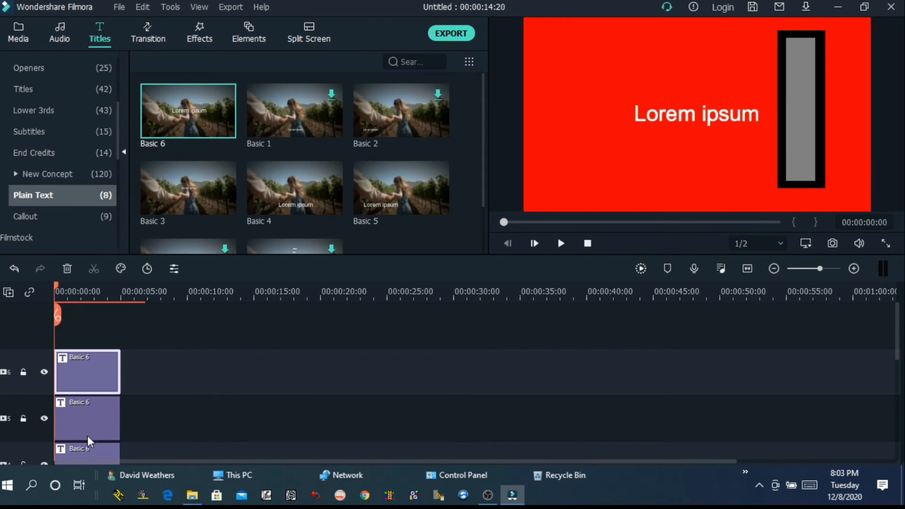
- Extend all three Basic 6 titles to end at 00:00:06:21, matching the My Video clip
click(117, 399)
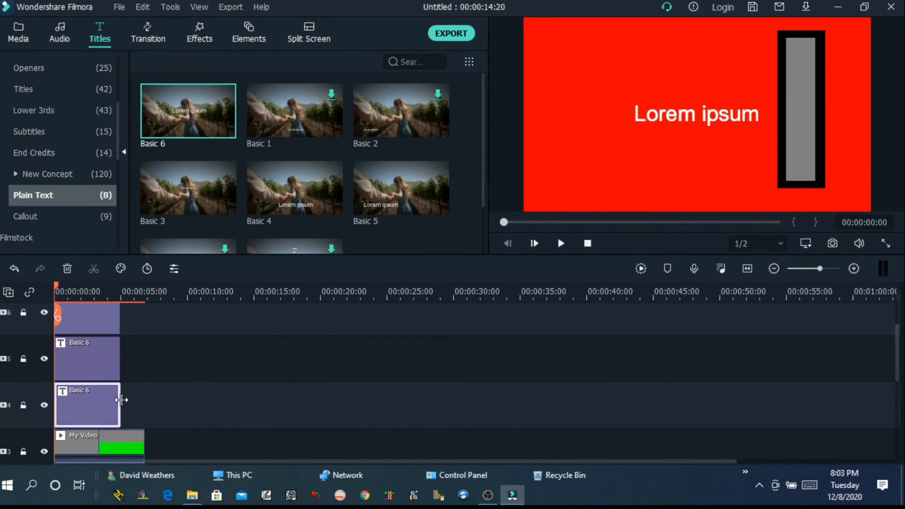
drag(117, 399, 143, 401)
click(94, 360)
drag(123, 363, 144, 363)
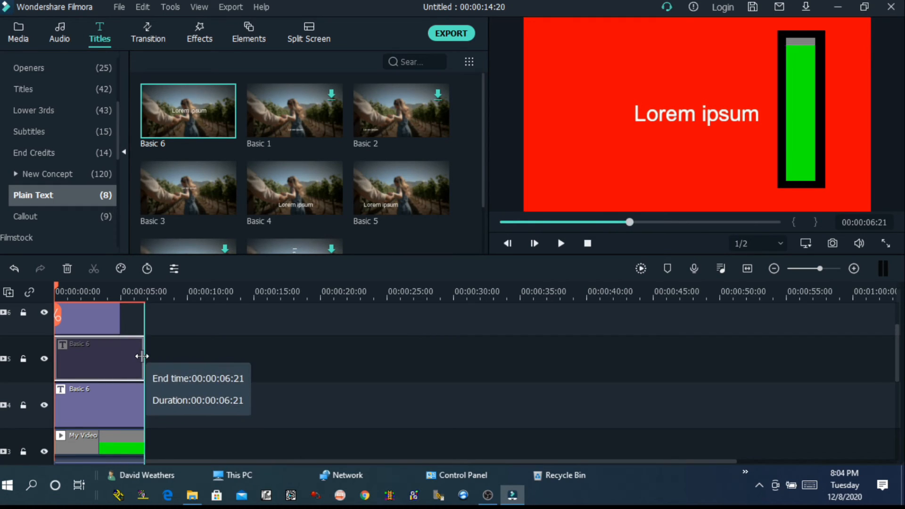
drag(117, 321, 144, 319)
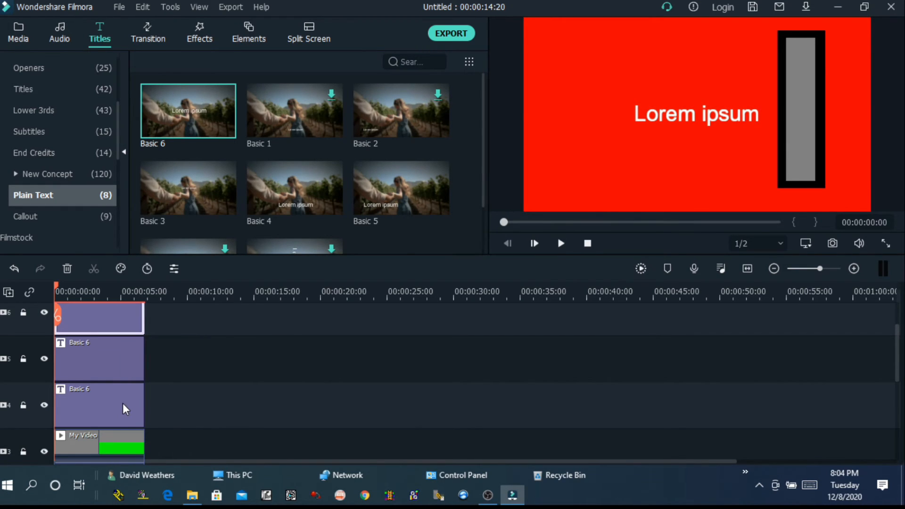
- Replace the placeholder text of the Basic 6 title on track 4 with START
double_click(124, 409)
key(ctrl+a)
text(S)
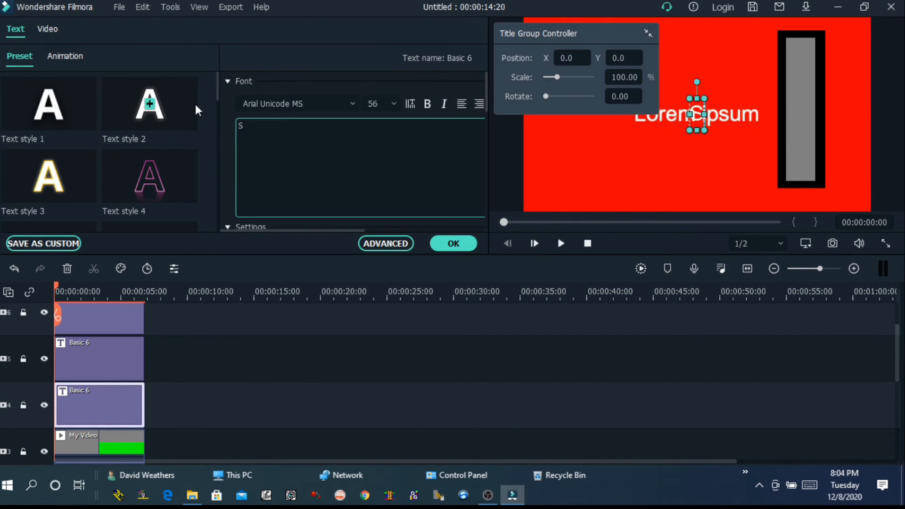
text(TART)
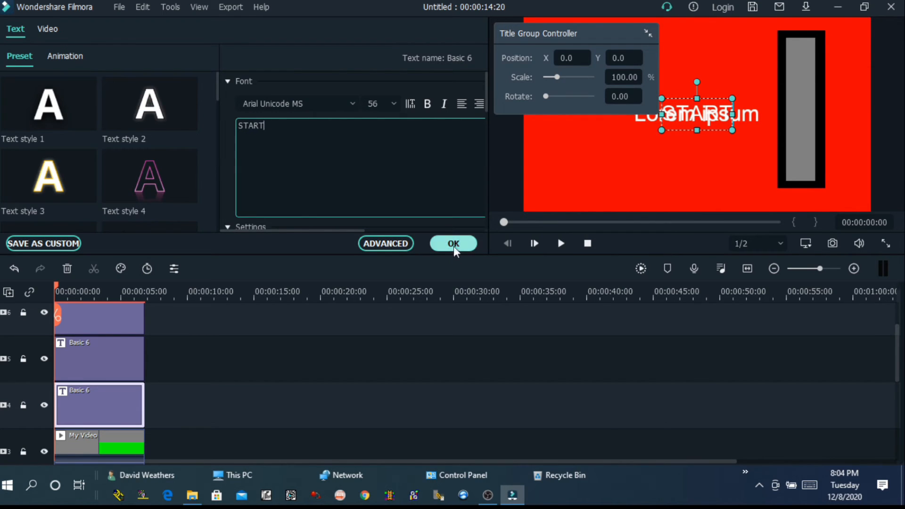
click(453, 244)
- Replace the placeholder text of the Basic 6 title on track 5 with END
double_click(132, 361)
key(ctrl+a)
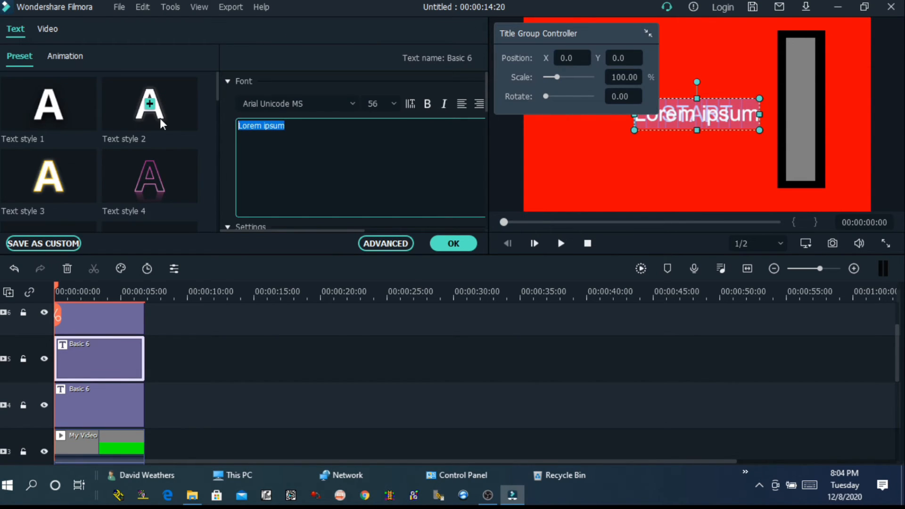
text(END)
click(466, 241)
- Replace the text of the Basic 6 title on track 6 with ten stacked lines of double underscores to form tick marks
double_click(110, 319)
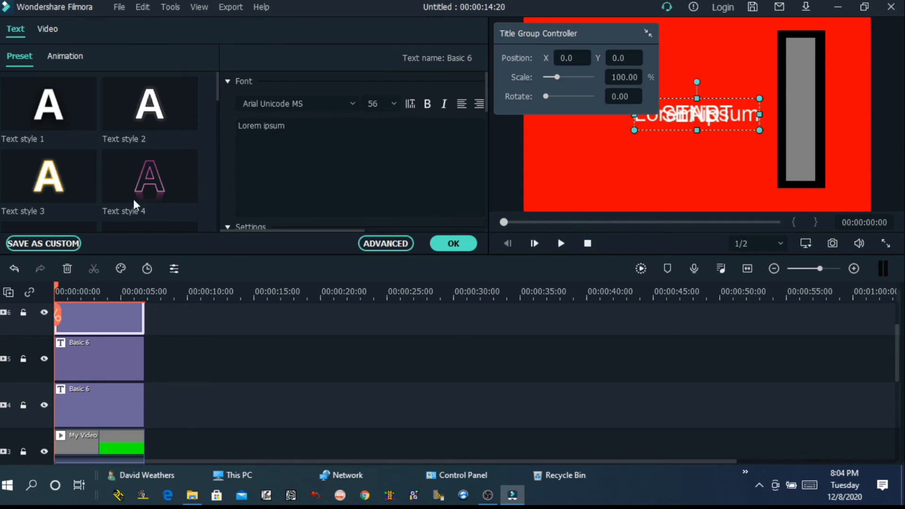
key(ctrl+a)
key(BackSpace)
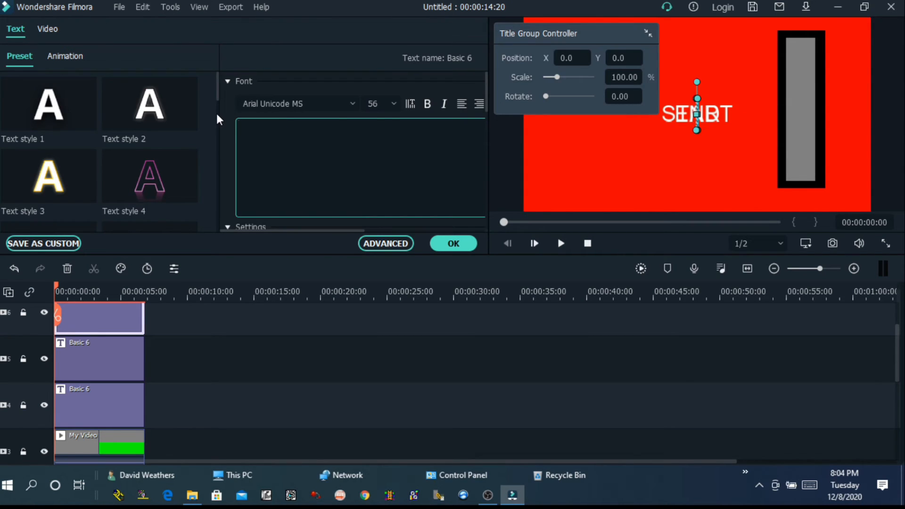
text(__)
key(Return)
text(__)
key(Return)
text(_ )
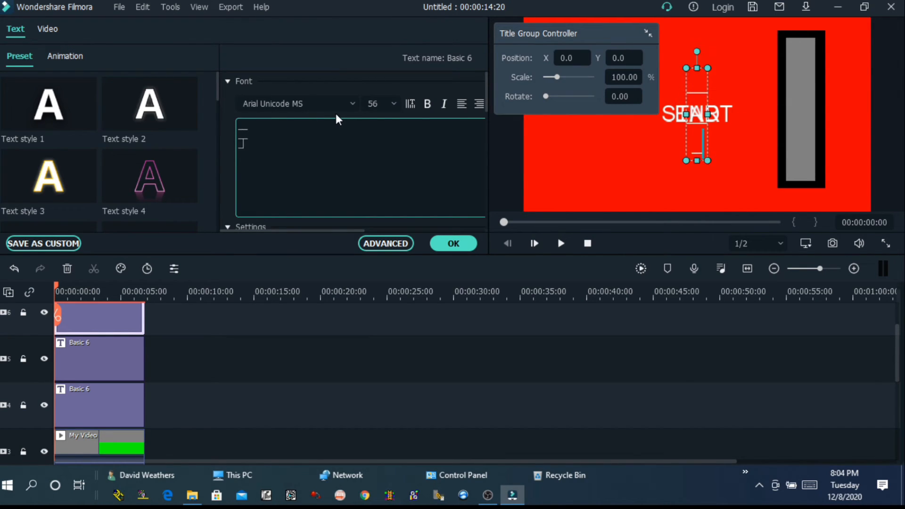
text(_)
key(Return)
text(__)
key(Return)
text(__)
key(Return)
text(__)
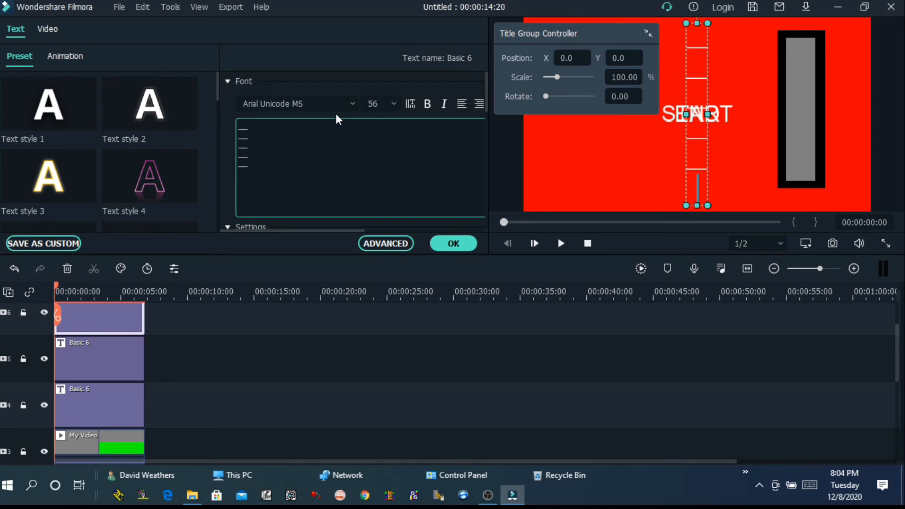
key(Return)
text(__)
key(Return)
text(__)
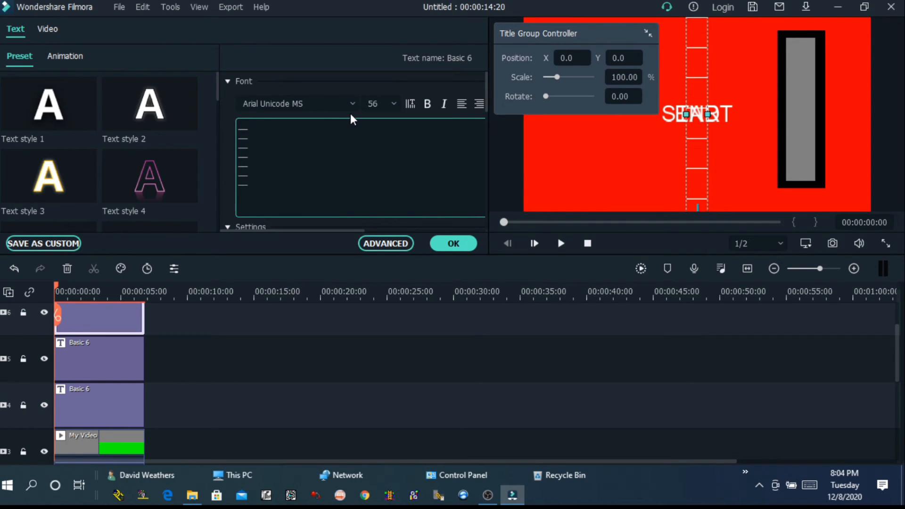
key(Return)
text(__)
key(Return)
text(__)
key(Return)
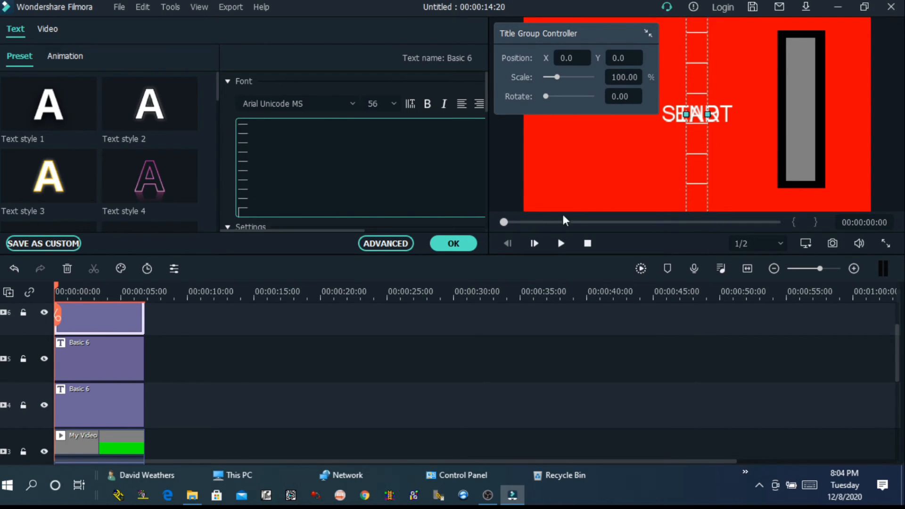
click(453, 243)
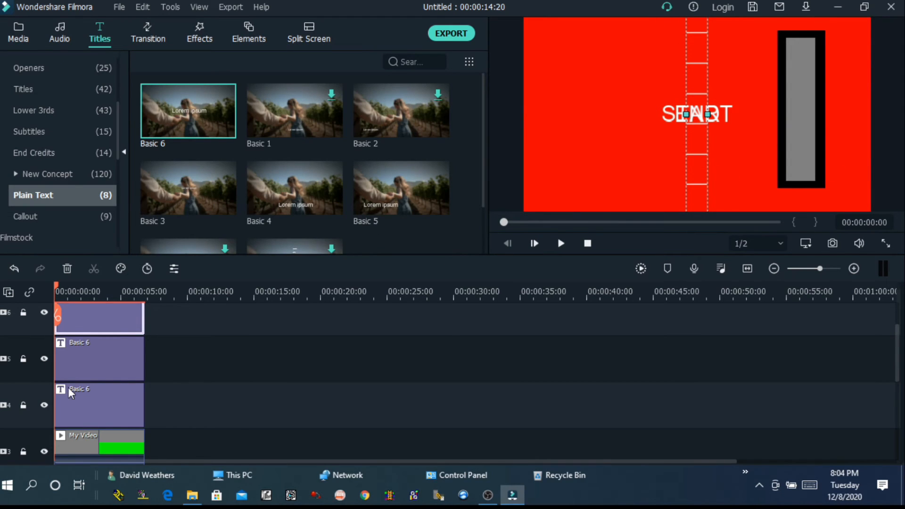
- Move and shrink the tick-mark title in the preview so it fits inside the grey bar, and make it bold
double_click(110, 317)
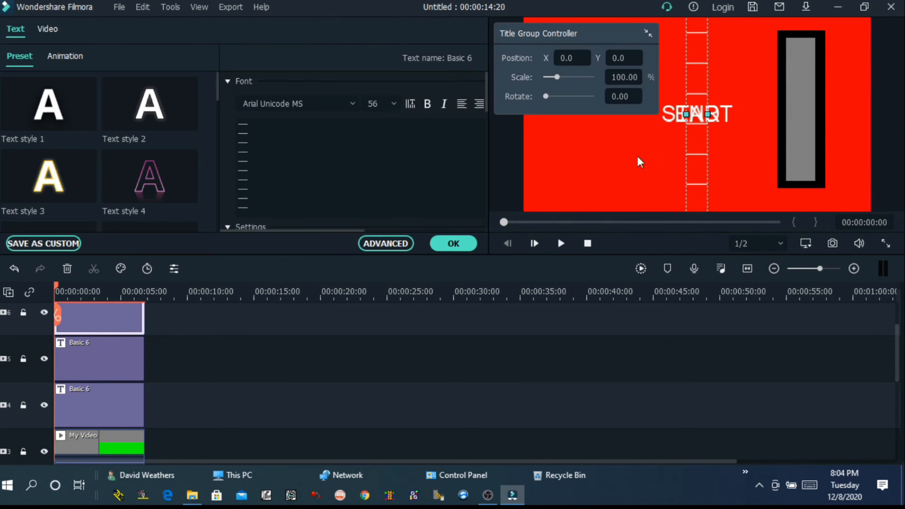
drag(607, 33, 397, 24)
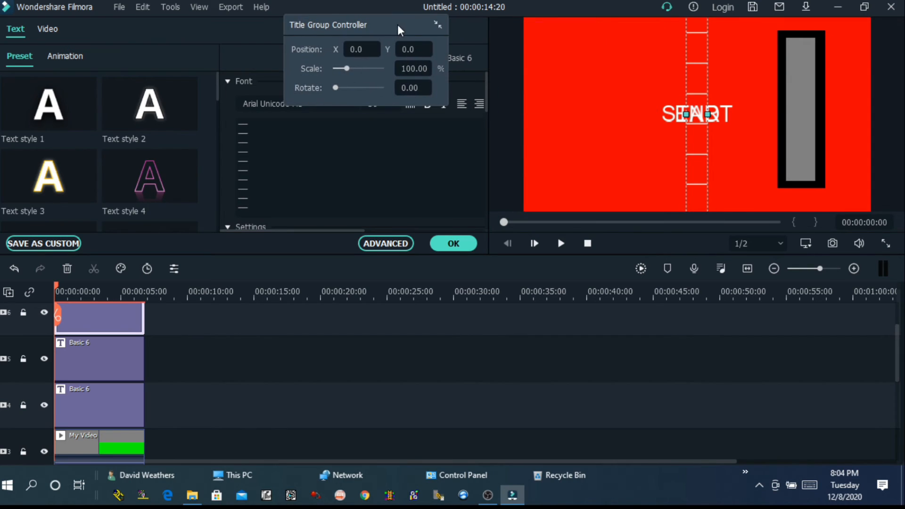
drag(693, 146, 688, 118)
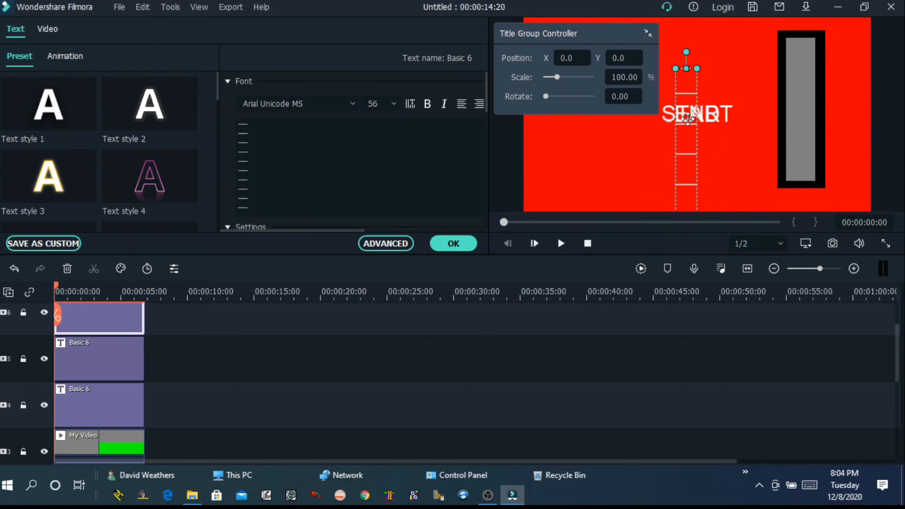
drag(684, 70, 807, 65)
drag(802, 34, 802, 106)
drag(802, 123, 806, 42)
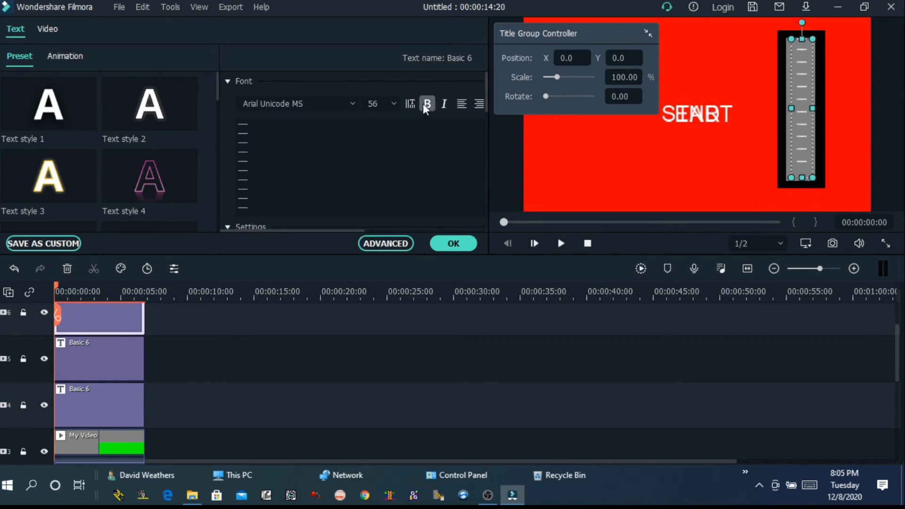
- Position the END title beside the upper end of the bar, just outside its black border
click(719, 180)
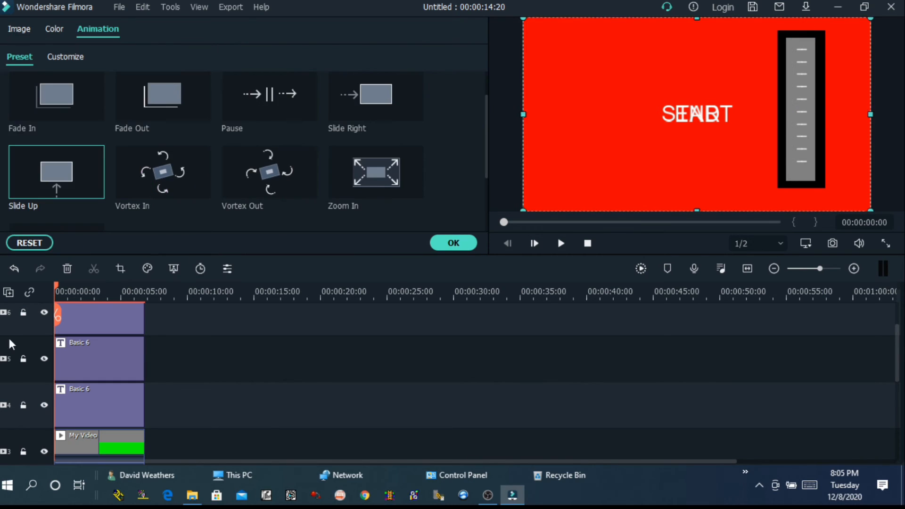
click(83, 397)
drag(704, 121, 754, 51)
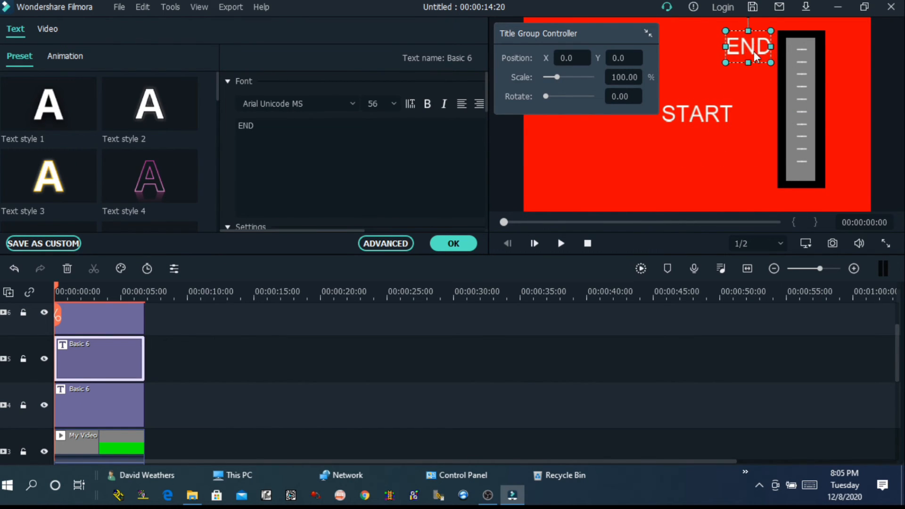
- Move the START title beside the lower end of the bar and scale it down slightly
click(709, 124)
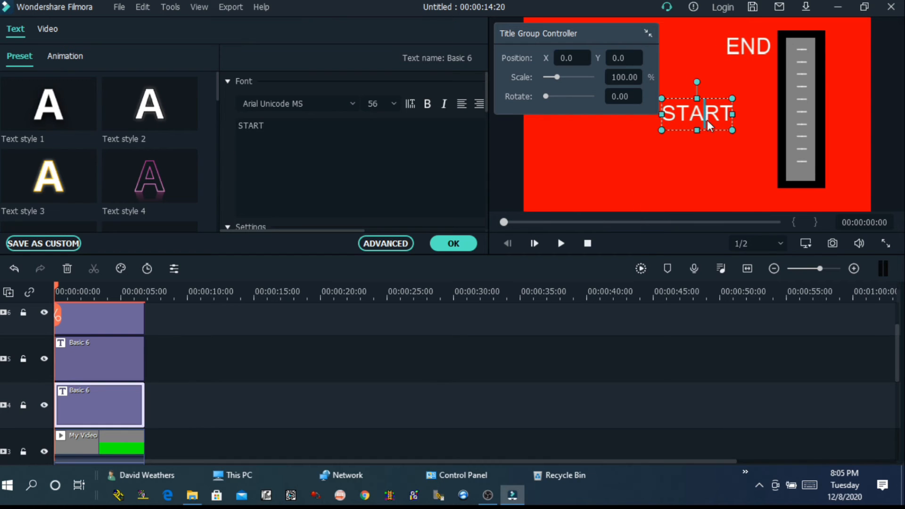
click(720, 132)
click(718, 115)
drag(717, 115, 755, 178)
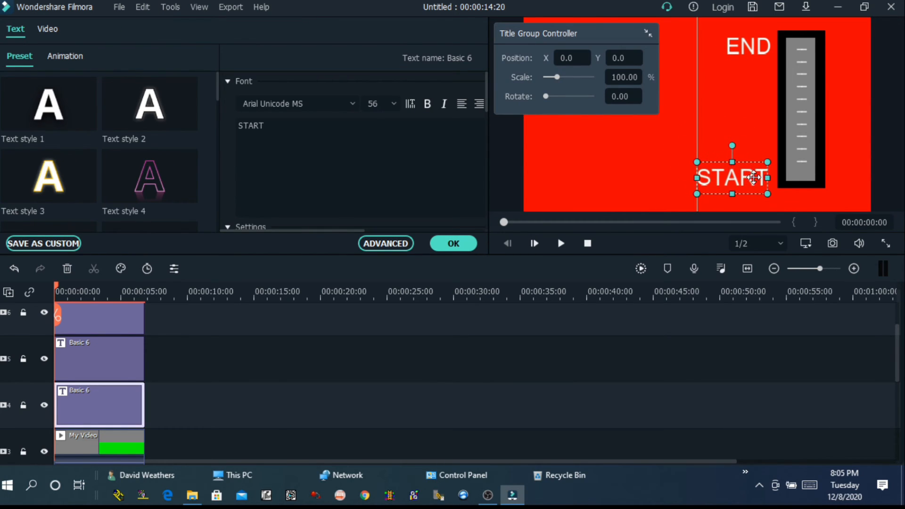
drag(697, 162, 745, 180)
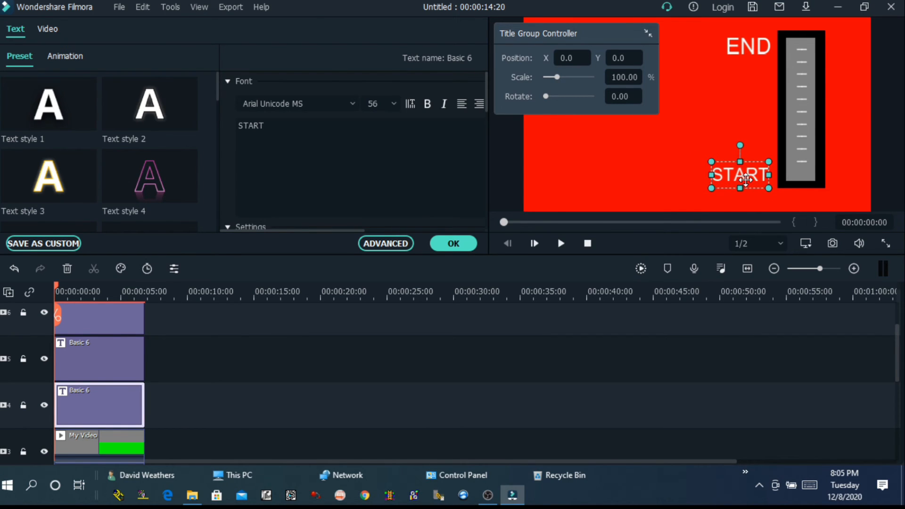
- Scale the END title down slightly to match the size of the START title
click(752, 50)
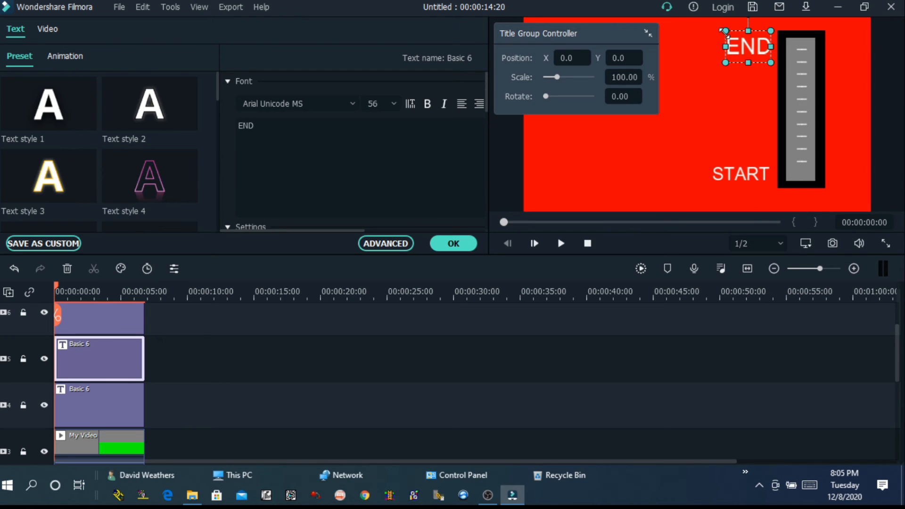
drag(725, 31, 732, 35)
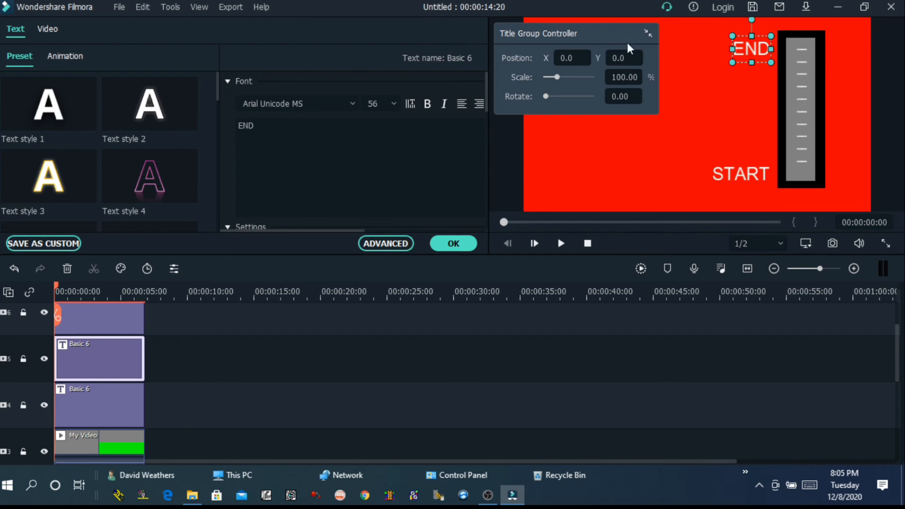
drag(625, 34, 292, 42)
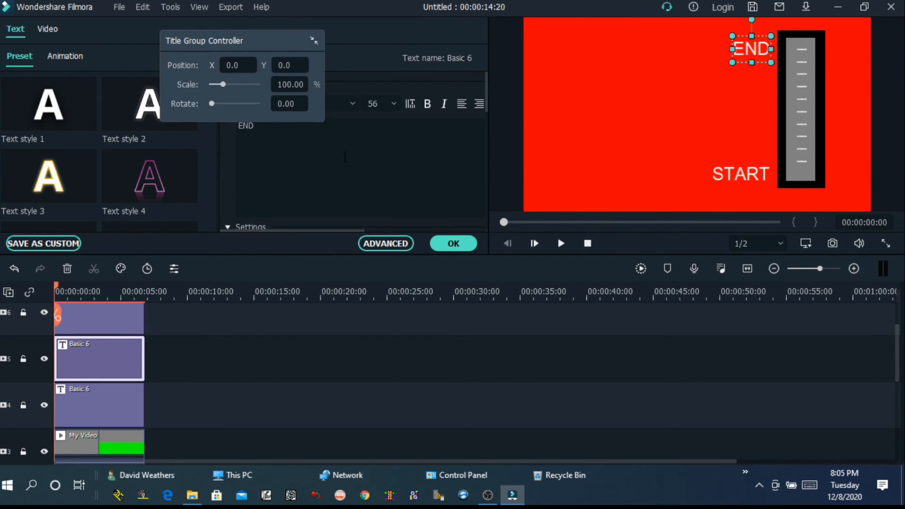
click(453, 244)
- Apply No Animation to the START, END and tick-mark titles
double_click(75, 416)
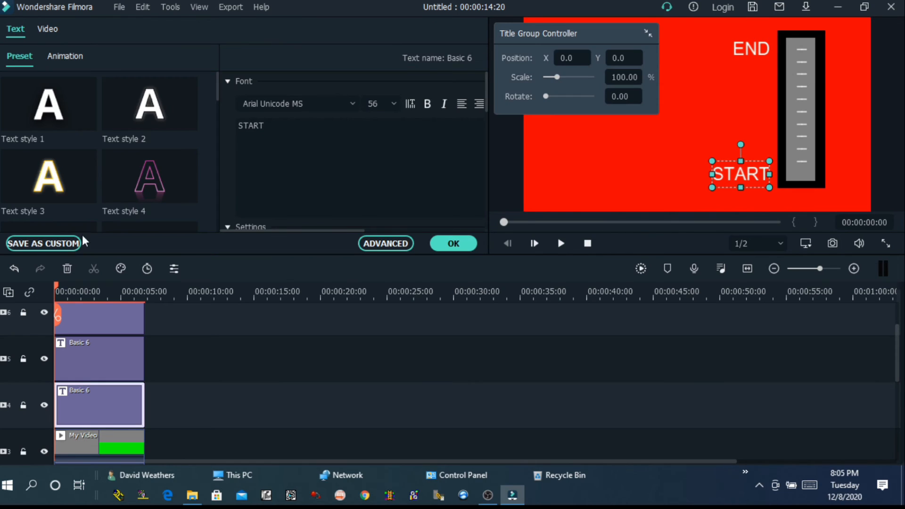
click(66, 57)
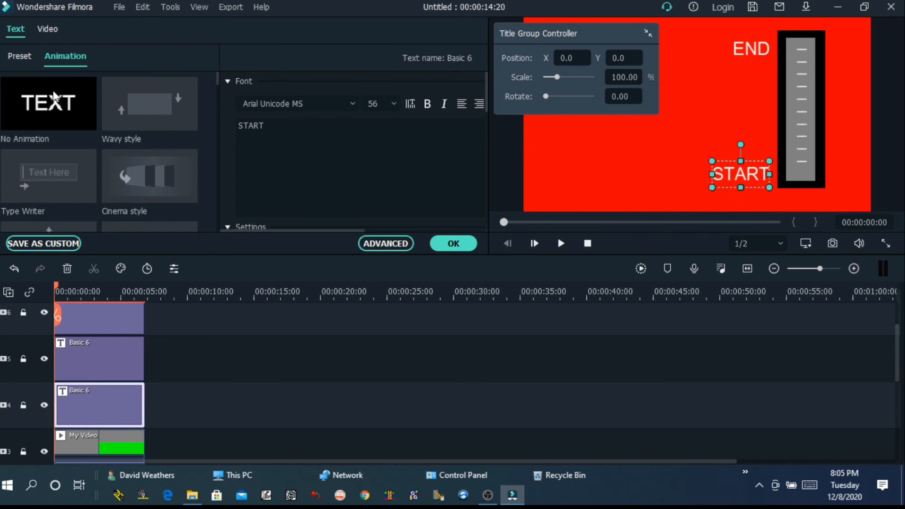
click(71, 361)
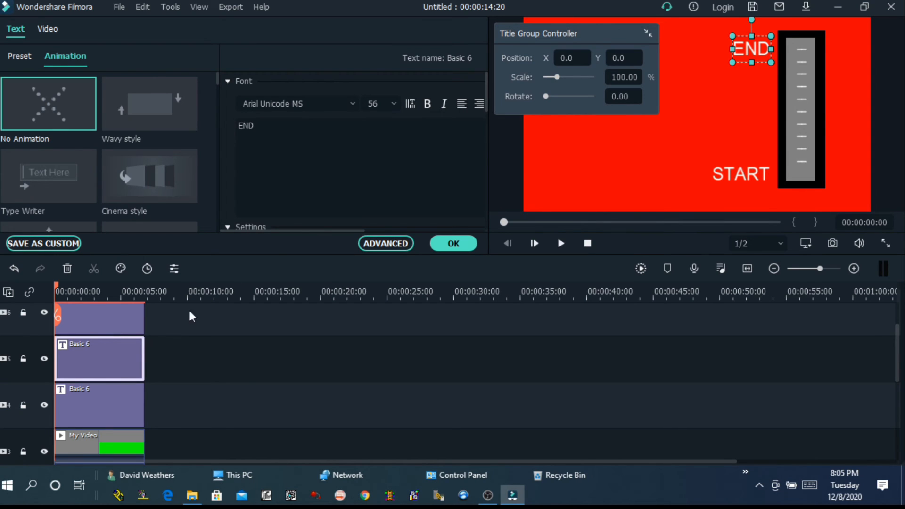
click(115, 330)
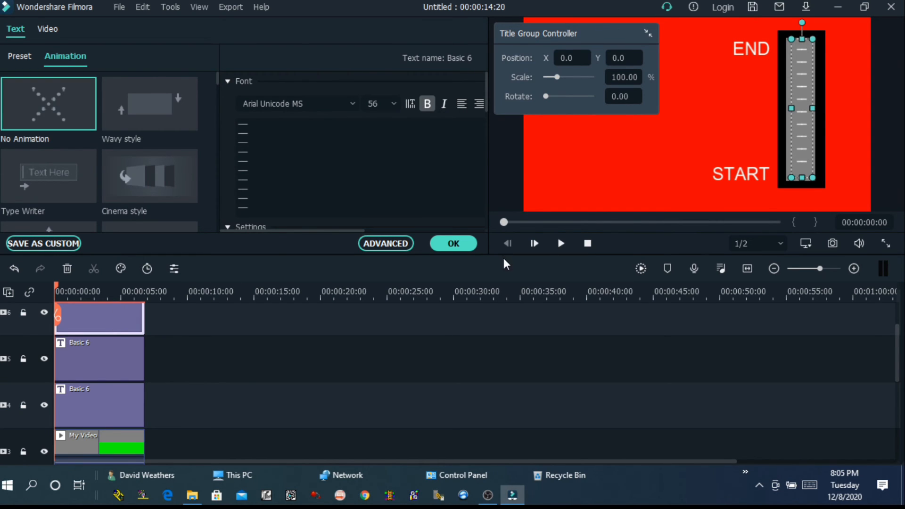
click(453, 243)
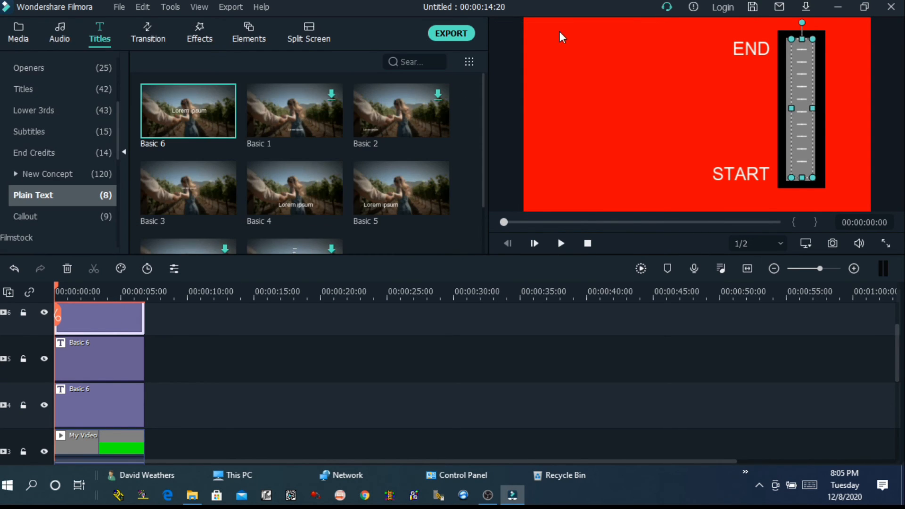
- Play back the beginning of the composition to check the green fill against the tick marks and labels
click(561, 243)
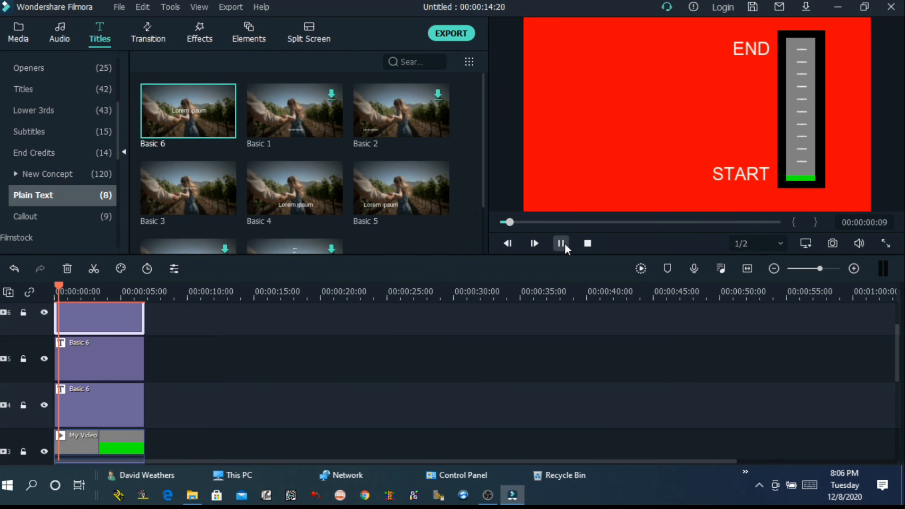
click(562, 243)
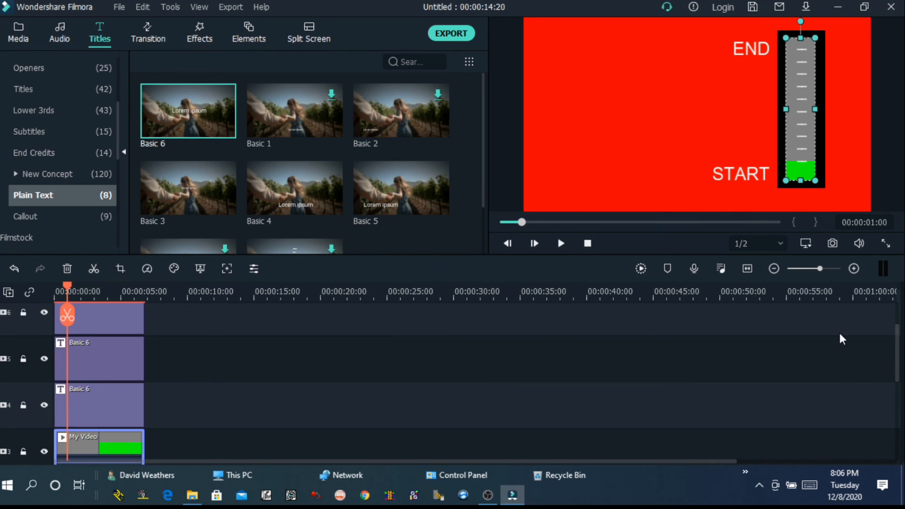
- Apply Reverse Speed to the My Video clip, create its proxy file, and render the timeline preview
scroll(430, 373, down, 1)
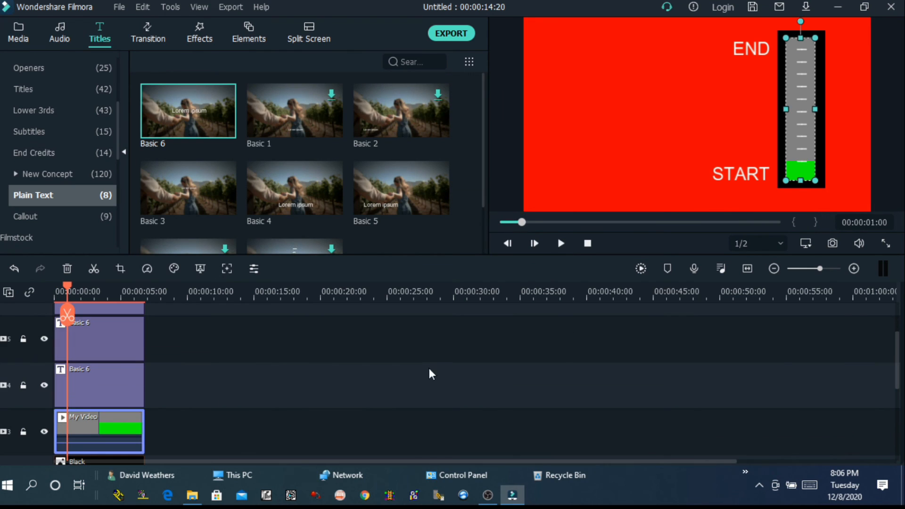
right_click(94, 430)
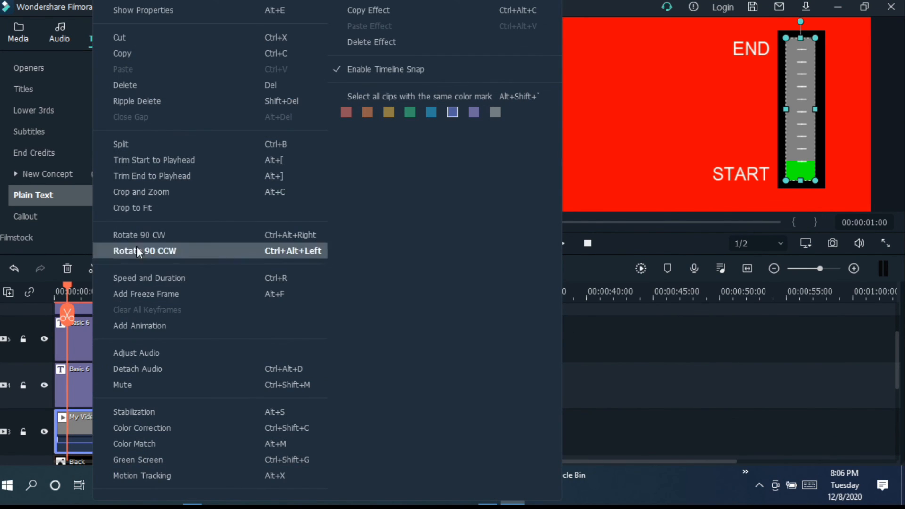
click(132, 282)
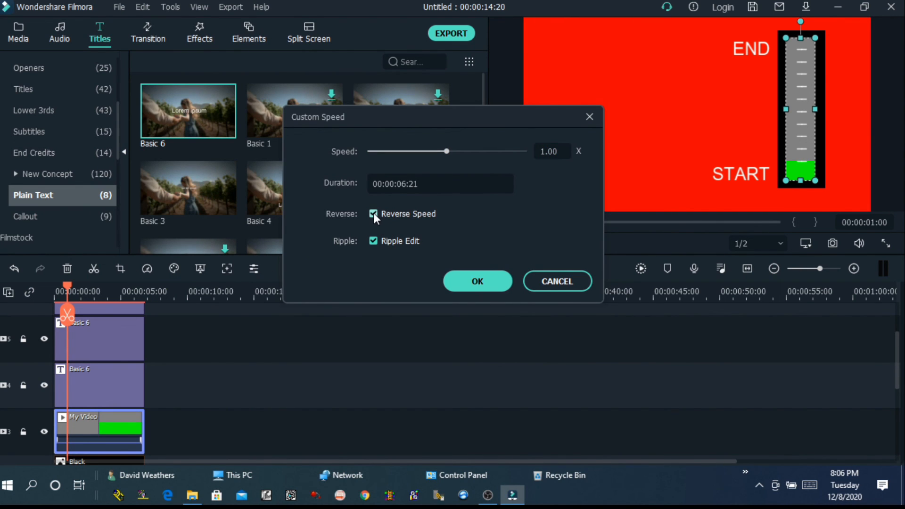
click(476, 279)
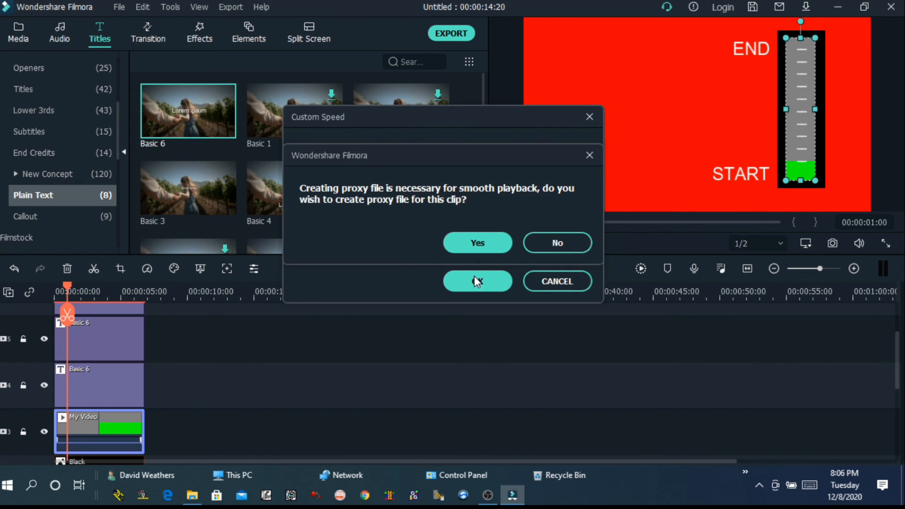
click(481, 241)
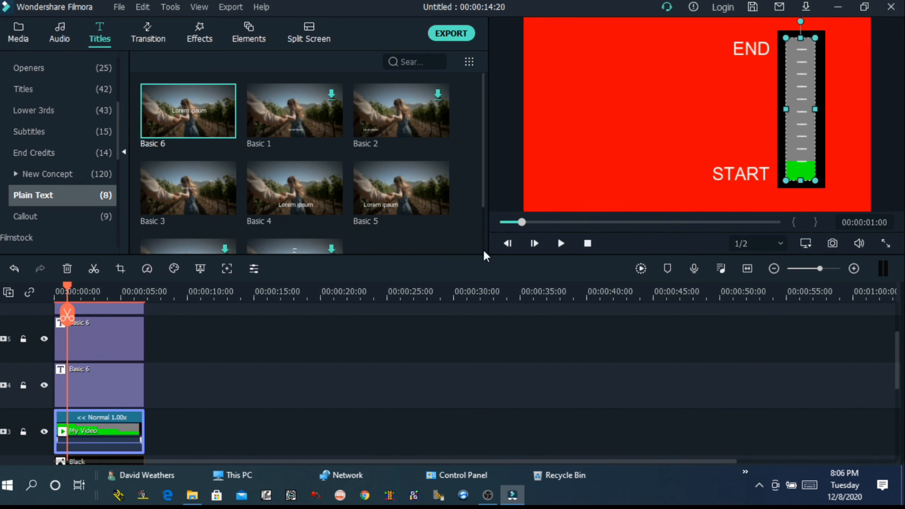
click(640, 270)
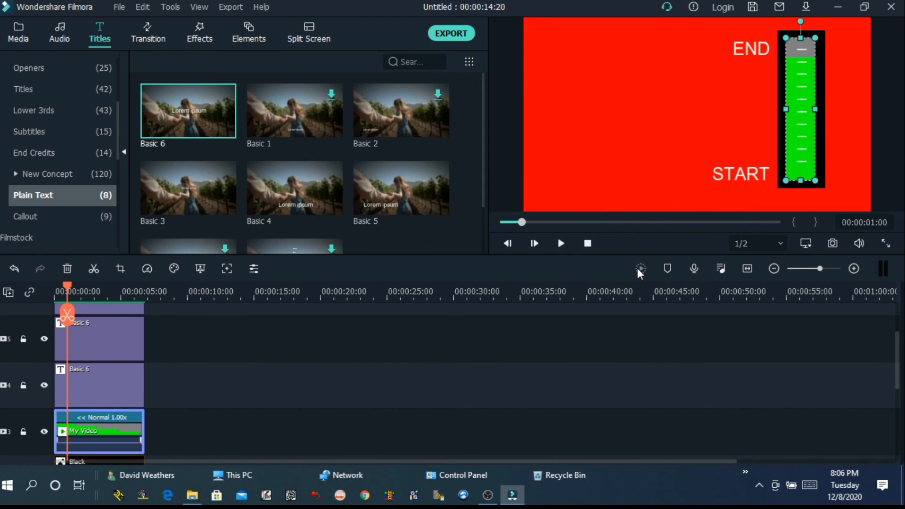
- Play back the composition from the start to check the reversed green fill, and stop playback
click(584, 241)
click(562, 242)
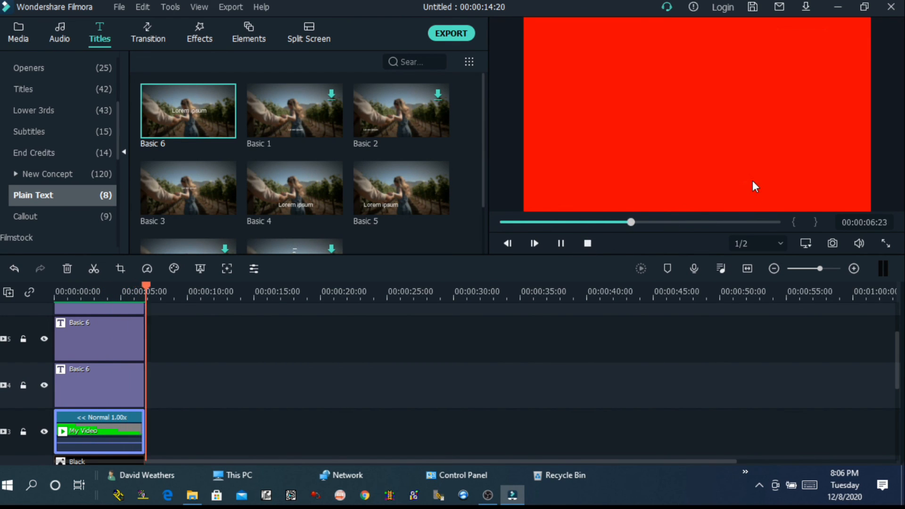
click(588, 243)
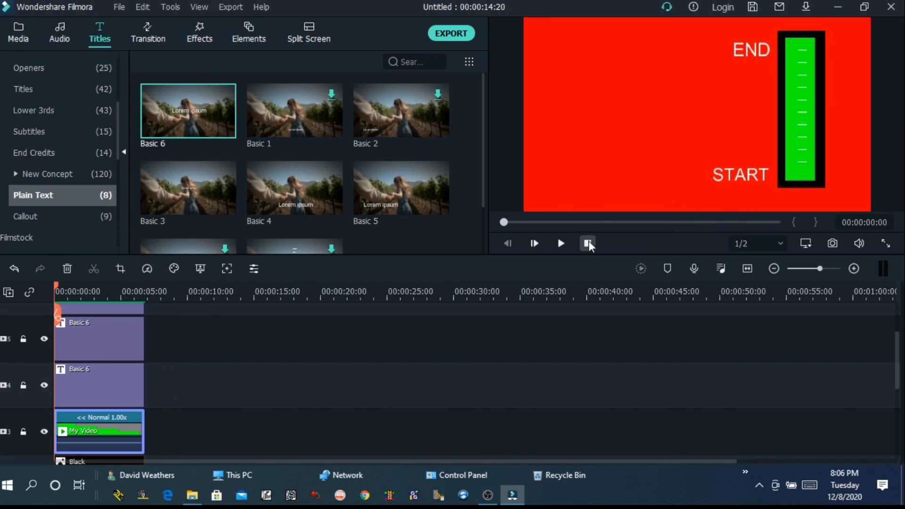
- Swap the START and END titles so START sits beside the bar's upper end and END beside its lower end
click(731, 179)
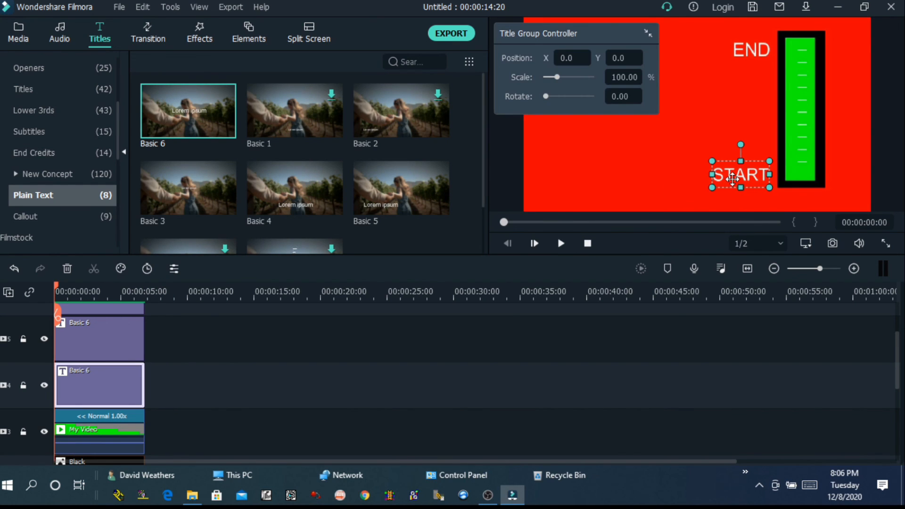
drag(735, 177, 756, 179)
click(764, 50)
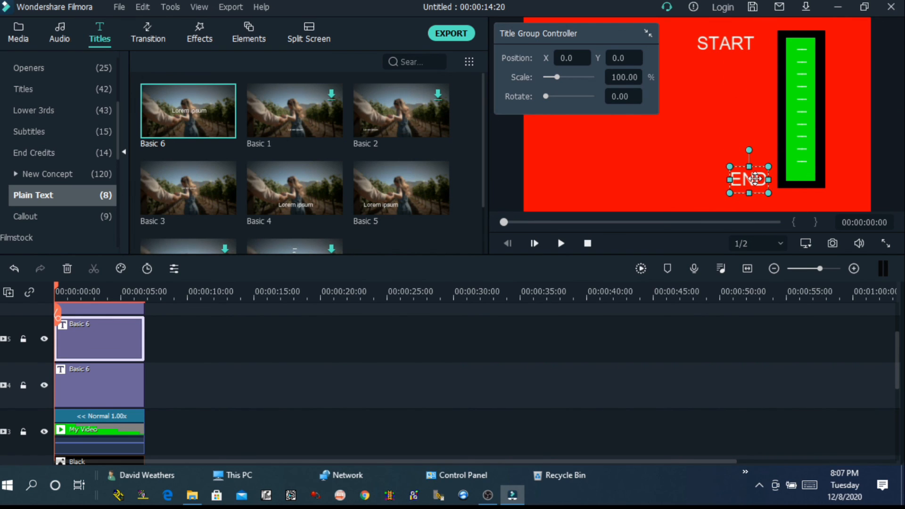
click(724, 52)
drag(725, 45, 738, 47)
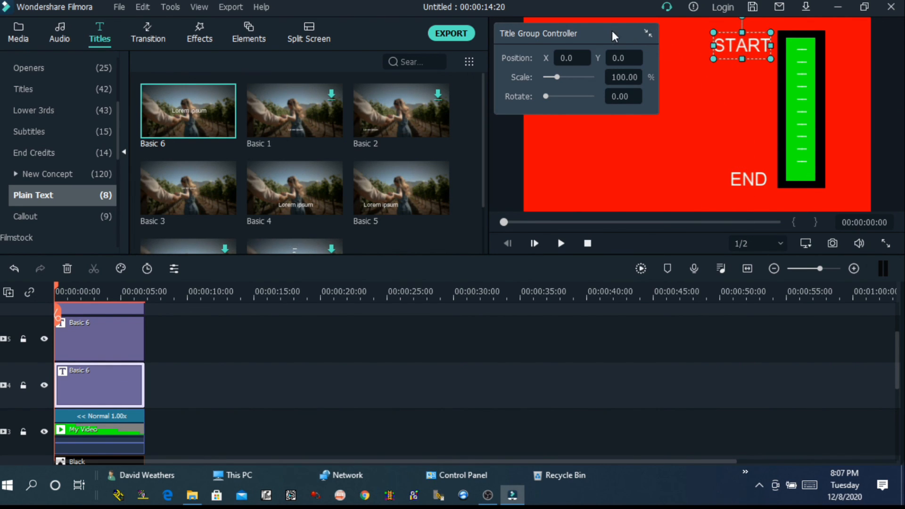
- Clear the title controller from the preview and play the composition from the start to check the swapped labels
drag(612, 30, 424, 31)
click(580, 245)
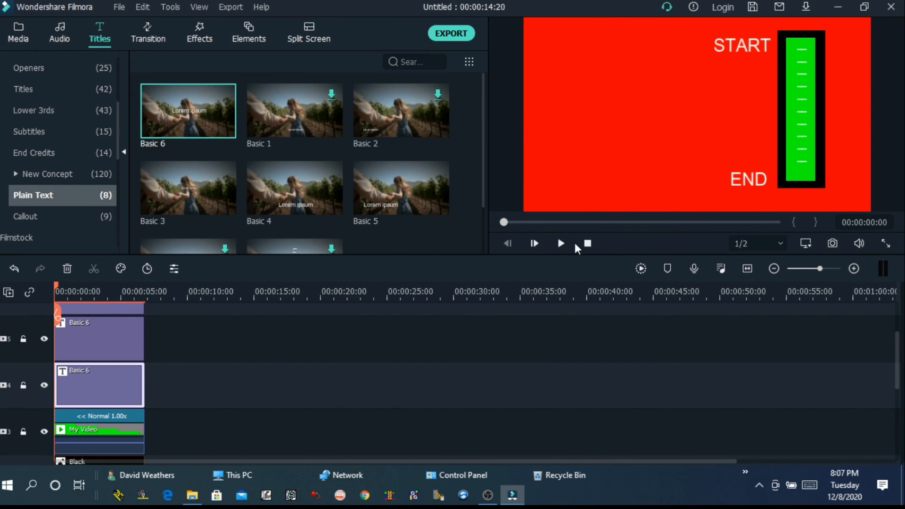
click(562, 244)
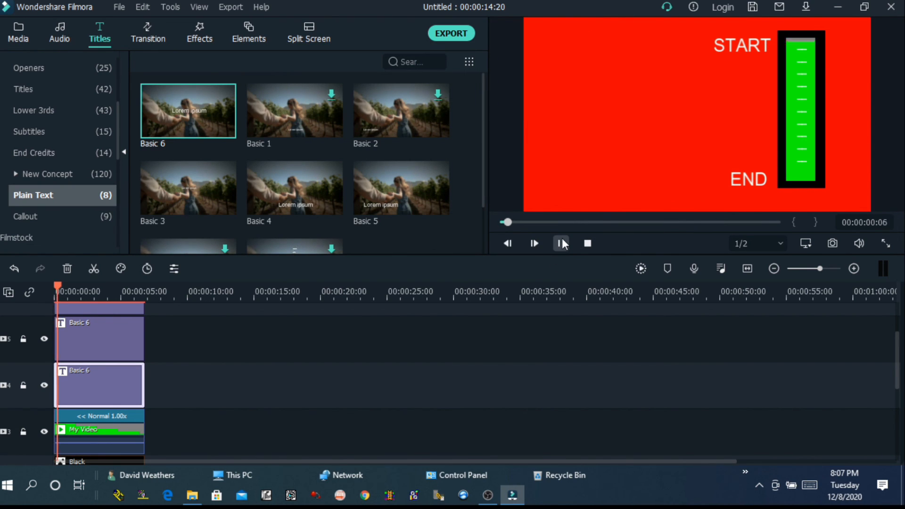